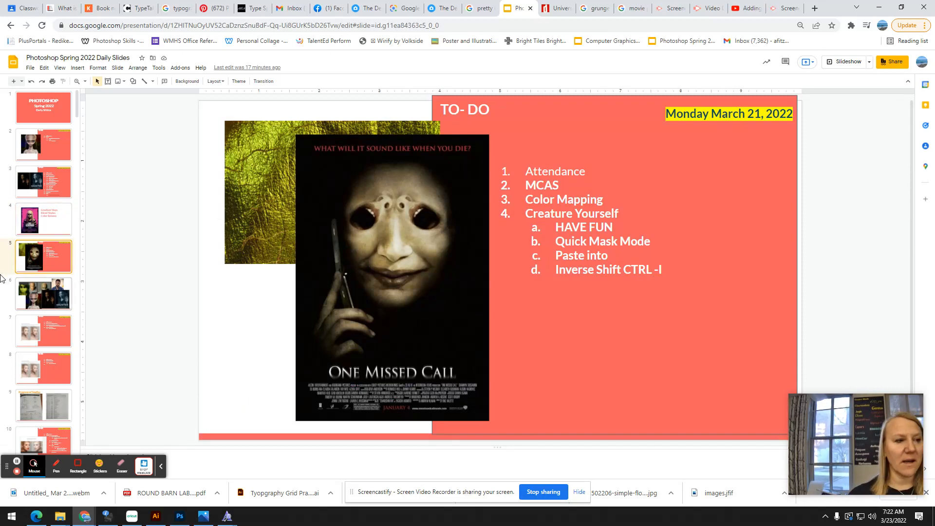
# Review the Gradient Maps slide, the March 23 and March 24 to-do slides, and the headshot poster open in Photoshop
pyautogui.click(51, 211)
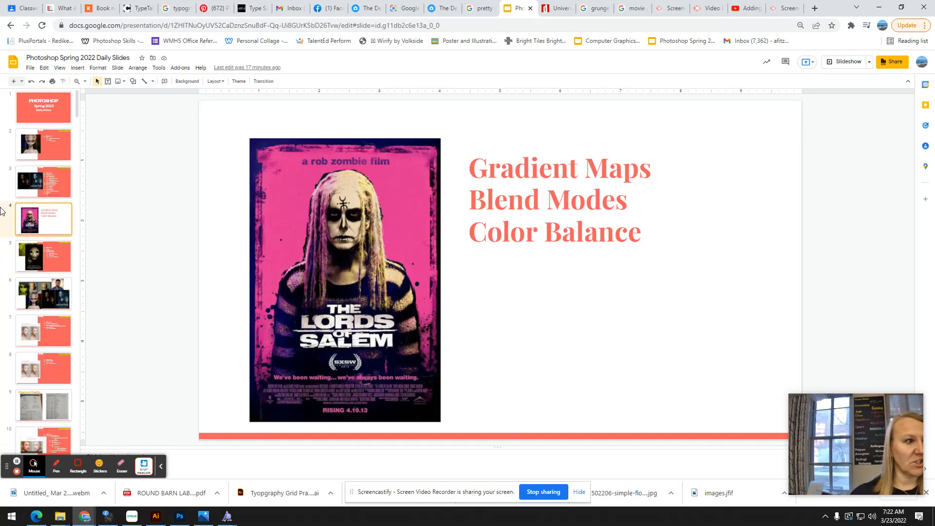
pyautogui.click(35, 192)
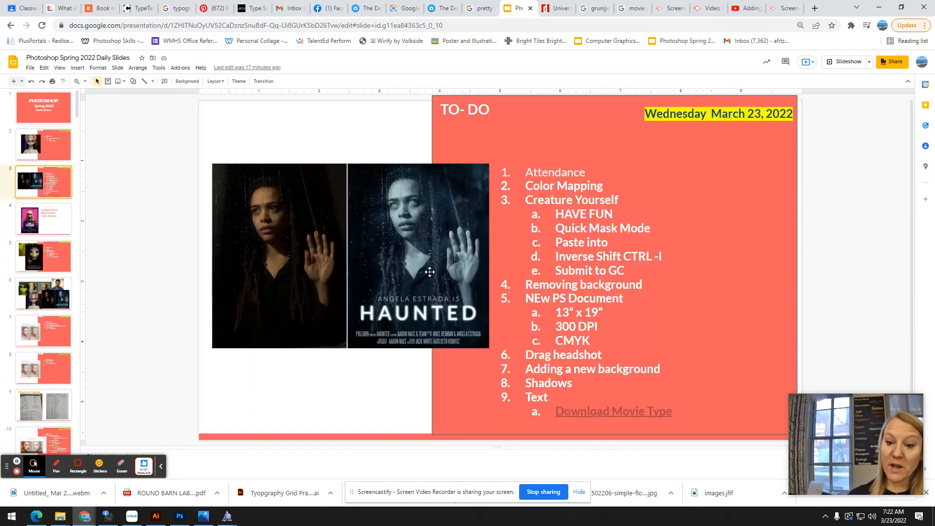
pyautogui.click(55, 150)
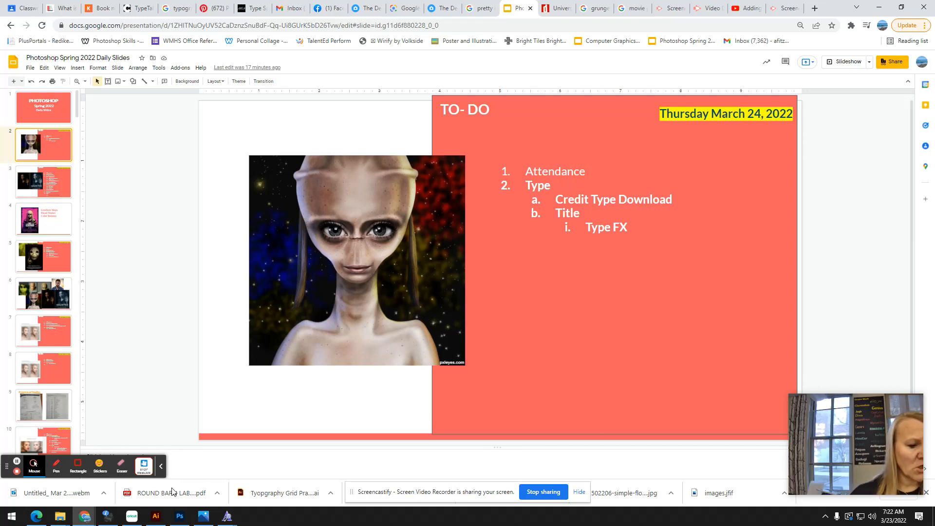
pyautogui.click(179, 517)
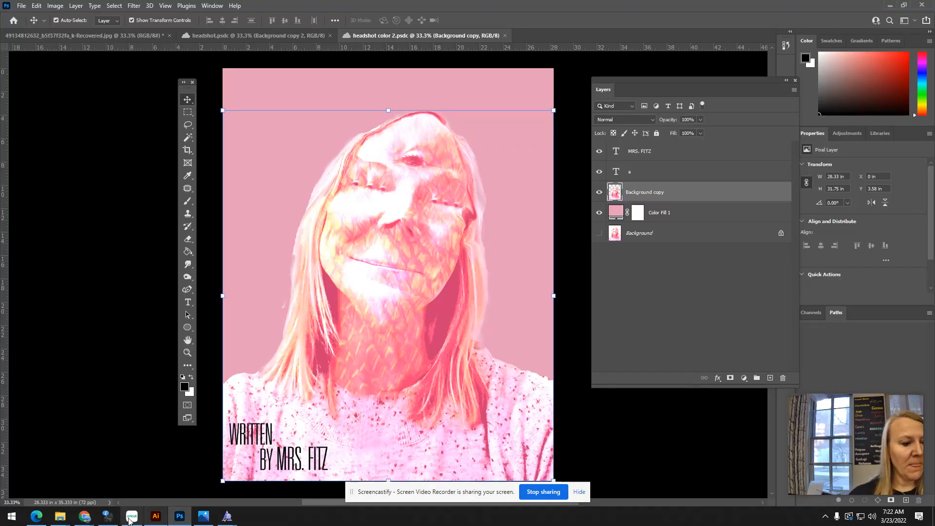
pyautogui.moveTo(85, 516)
pyautogui.click(80, 469)
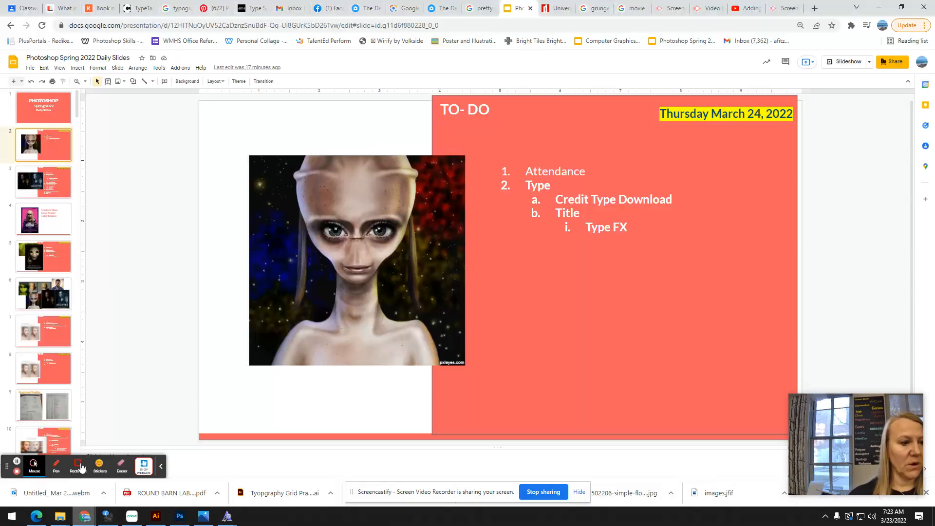
# Search Google Images for "grunge texture" and limit the results to large images
pyautogui.click(595, 8)
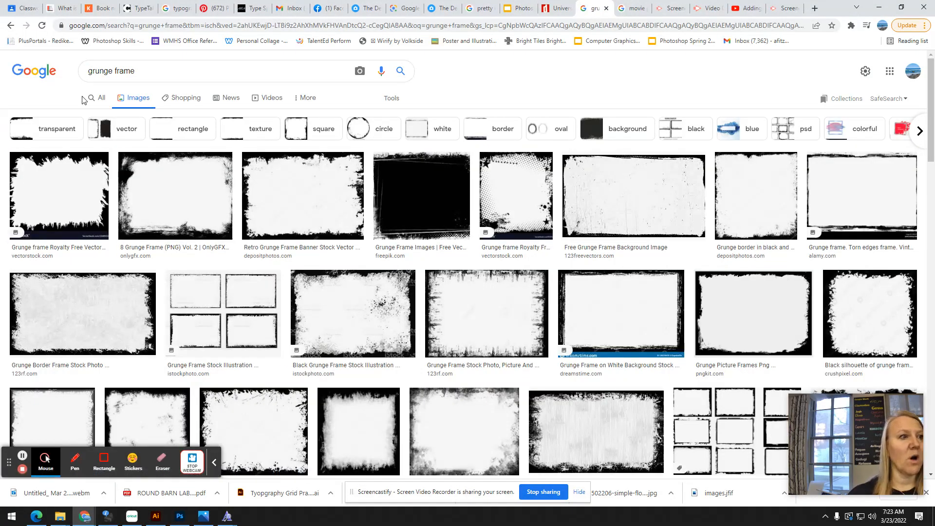
pyautogui.moveTo(156, 74); pyautogui.dragTo(115, 76)
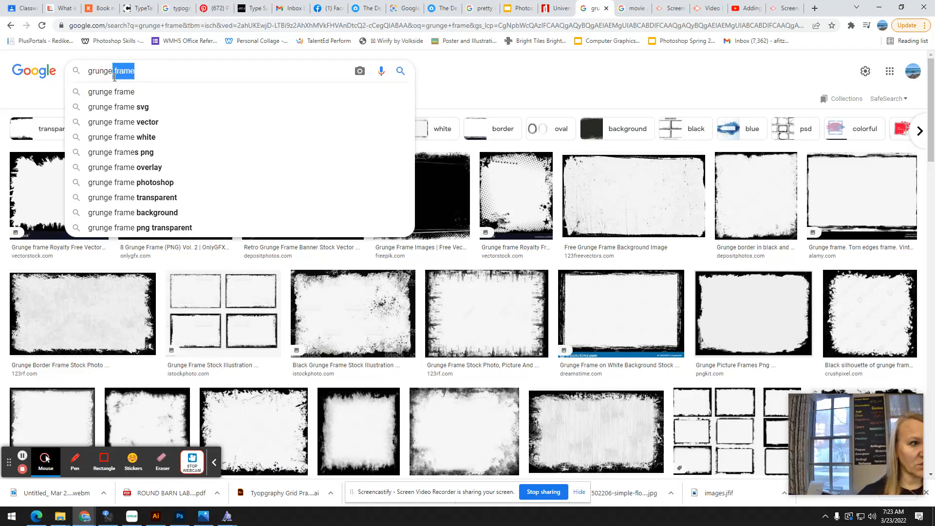
pyautogui.write('texture')
pyautogui.press('Return')
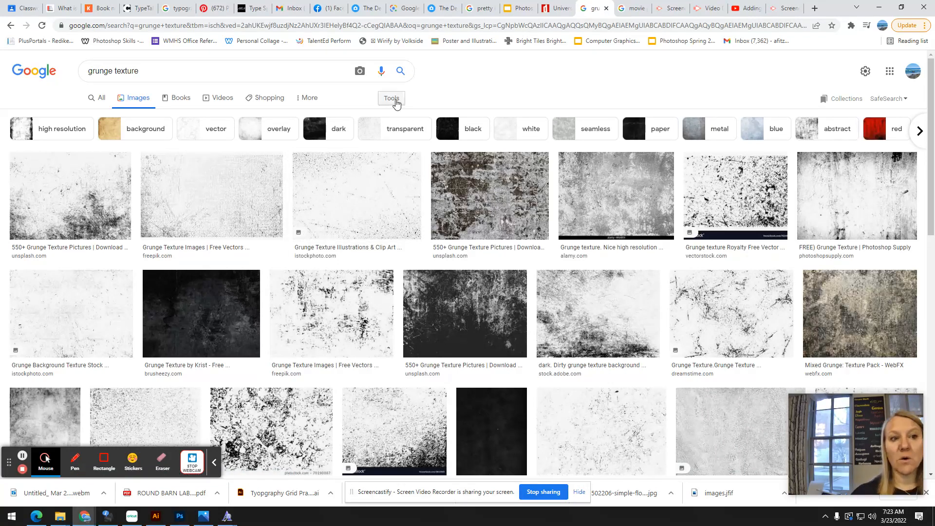
pyautogui.click(393, 99)
pyautogui.click(86, 119)
pyautogui.click(92, 149)
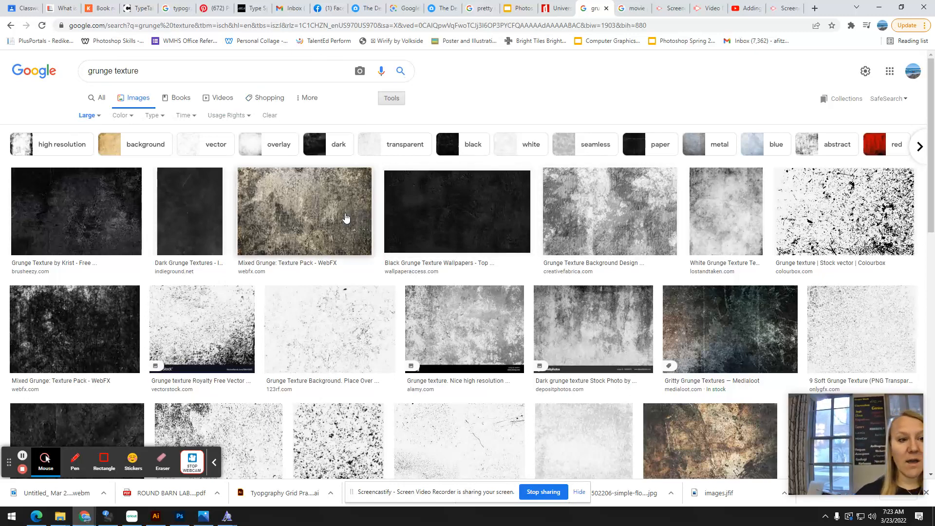
# Open the brown "Mixed Grunge: Texture Pack - WebFX" image and copy it
pyautogui.click(323, 216)
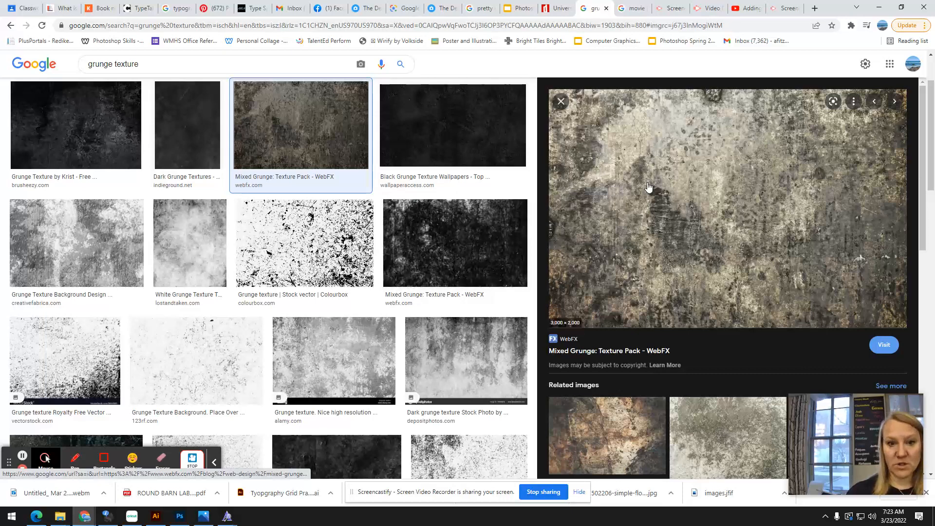
pyautogui.rightClick(648, 183)
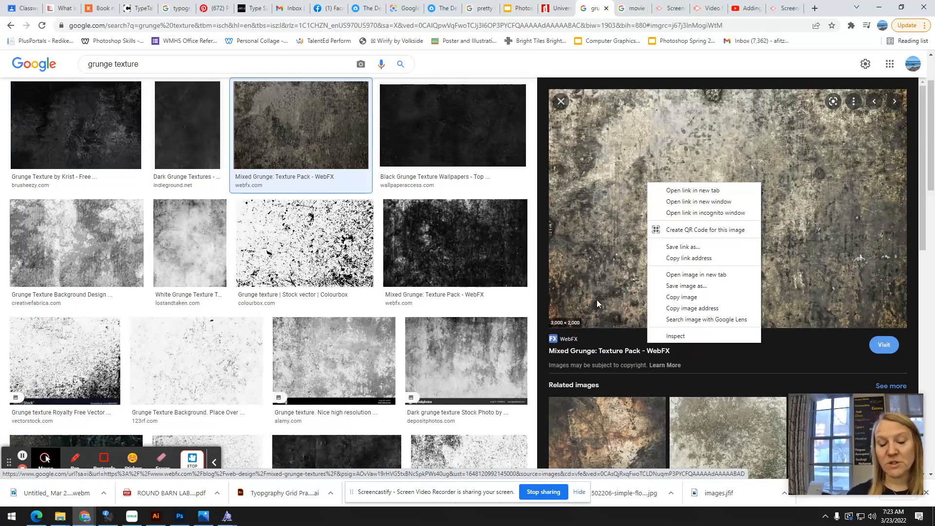
pyautogui.rightClick(604, 252)
pyautogui.click(633, 362)
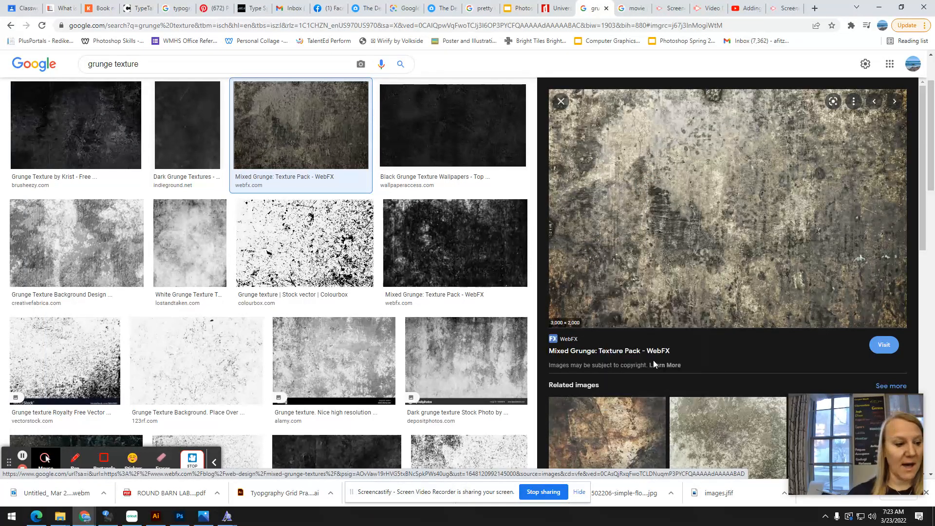
# Switch to Photoshop, paste the grunge texture into headshot color 2.psdc, and move the layer list clear of the artwork
pyautogui.click(188, 512)
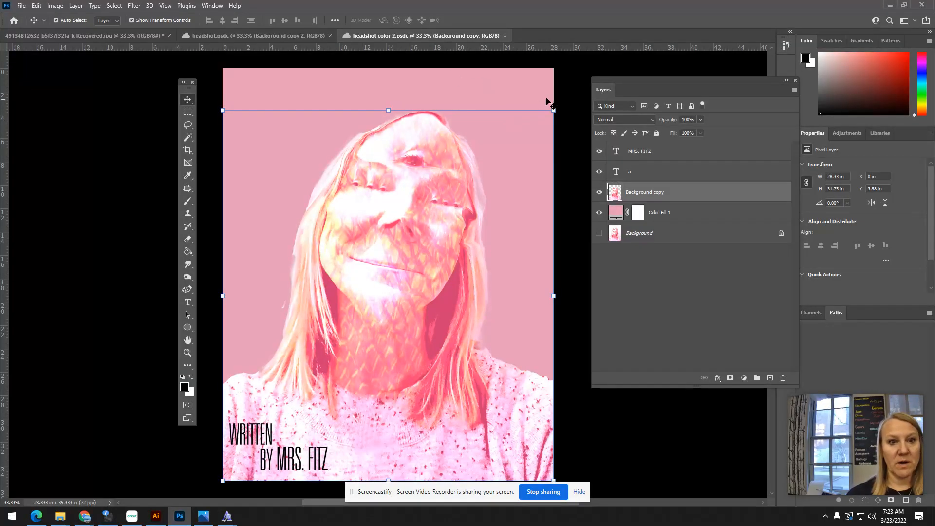
pyautogui.hotkey('ctrl', 'v')
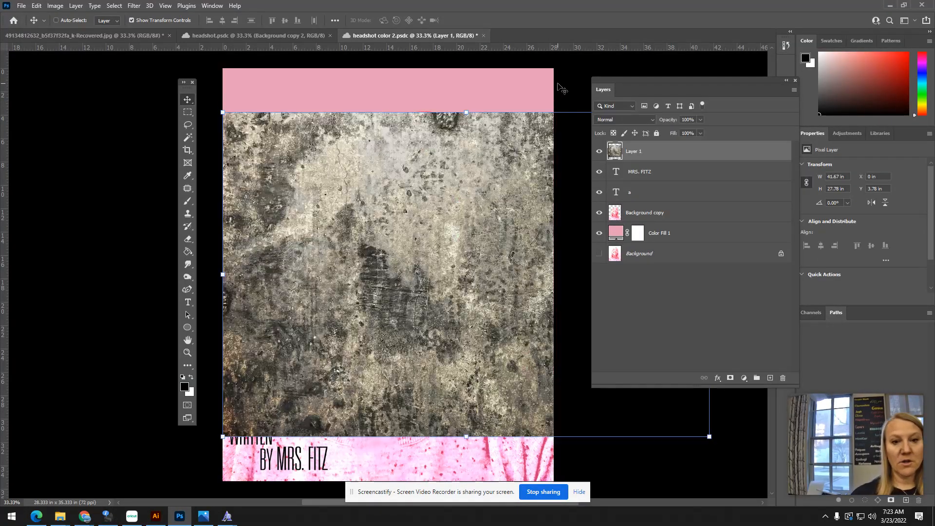
pyautogui.moveTo(682, 87); pyautogui.dragTo(801, 91)
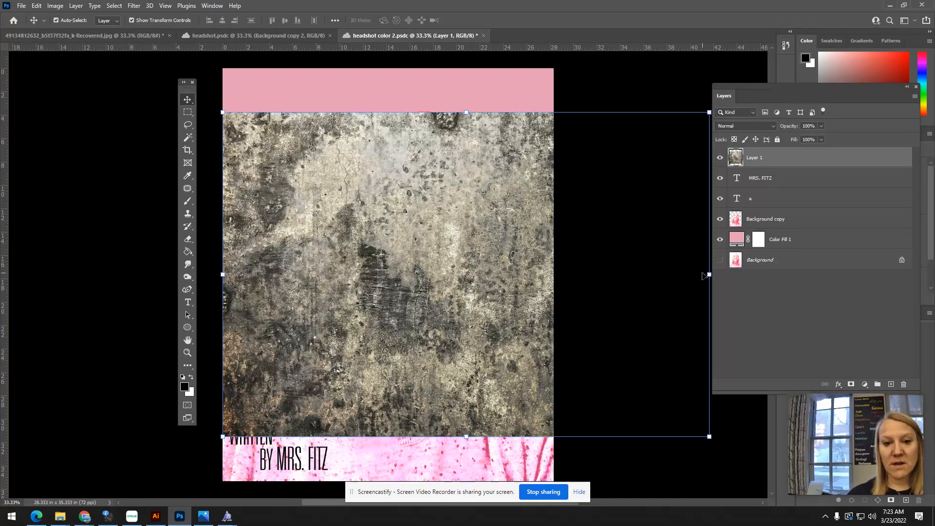
# Transform the grunge texture to cover the whole canvas, at 68% width and about 127% height
pyautogui.moveTo(709, 274); pyautogui.dragTo(554, 274)
pyautogui.moveTo(397, 169); pyautogui.dragTo(397, 69)
pyautogui.scroll(-1, 390, 340)
pyautogui.moveTo(389, 346); pyautogui.dragTo(388, 438)
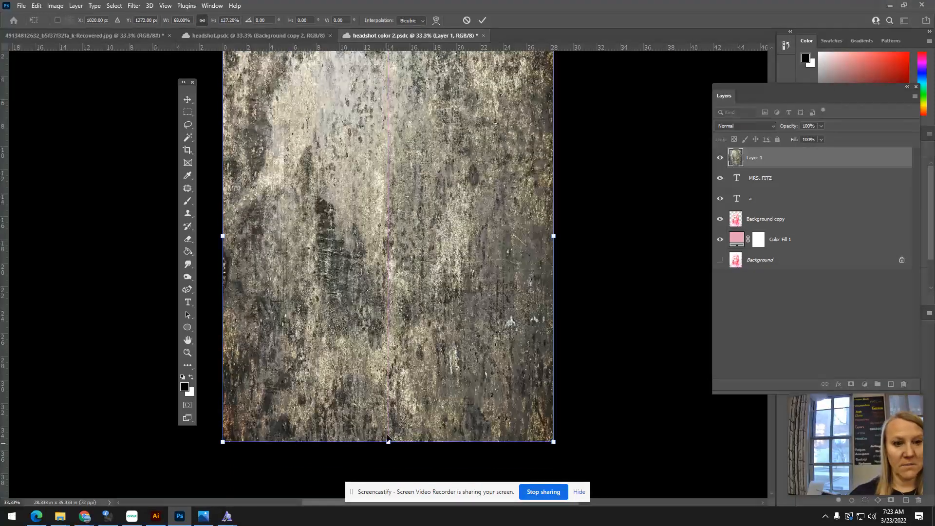
pyautogui.click(482, 21)
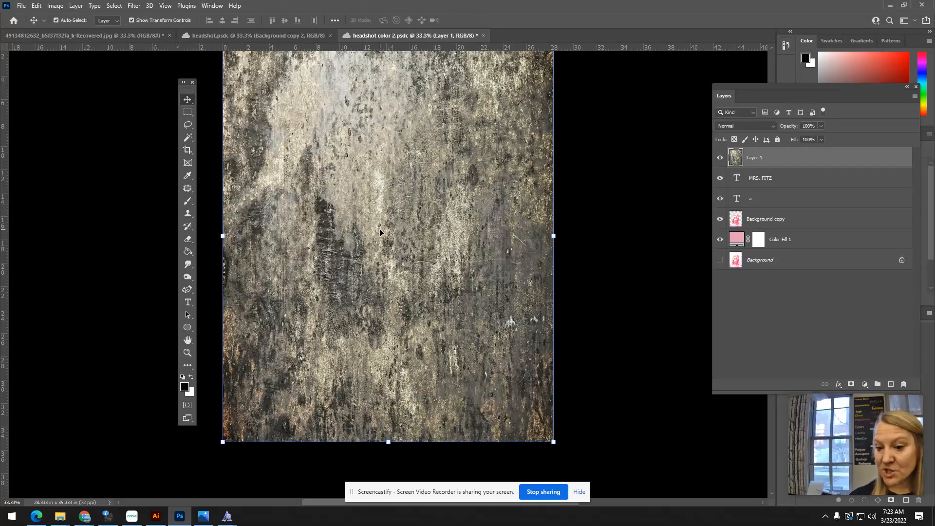
pyautogui.click(35, 6)
pyautogui.moveTo(97, 228)
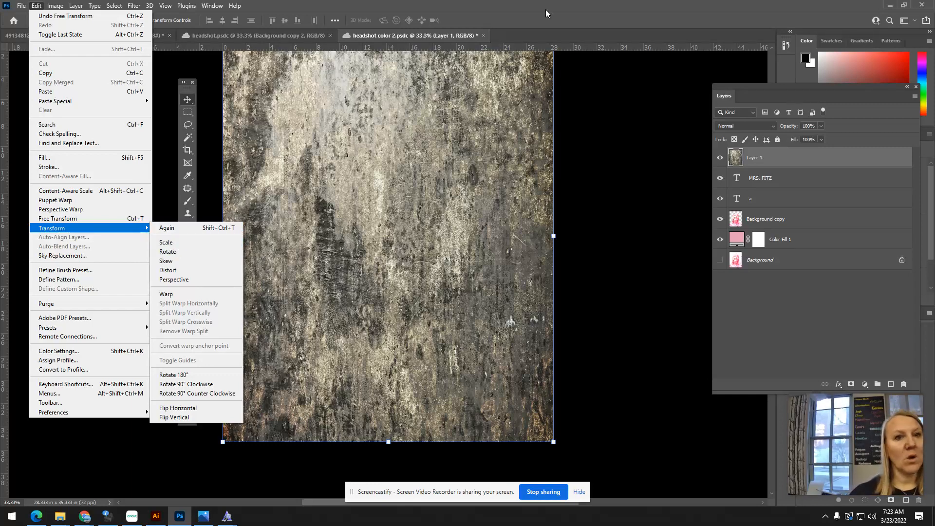
pyautogui.click(444, 47)
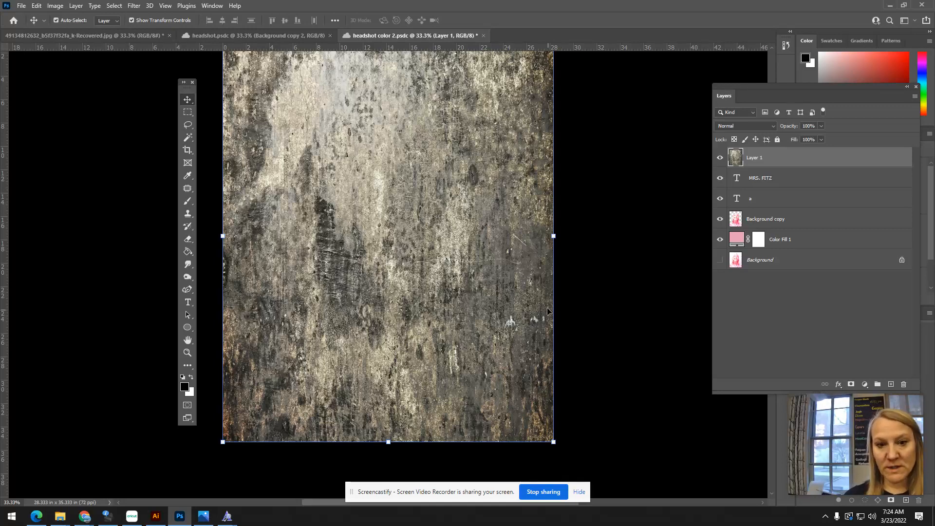
# Try the Linear Burn blending mode on the grunge texture layer with its opacity at 43%
pyautogui.click(770, 127)
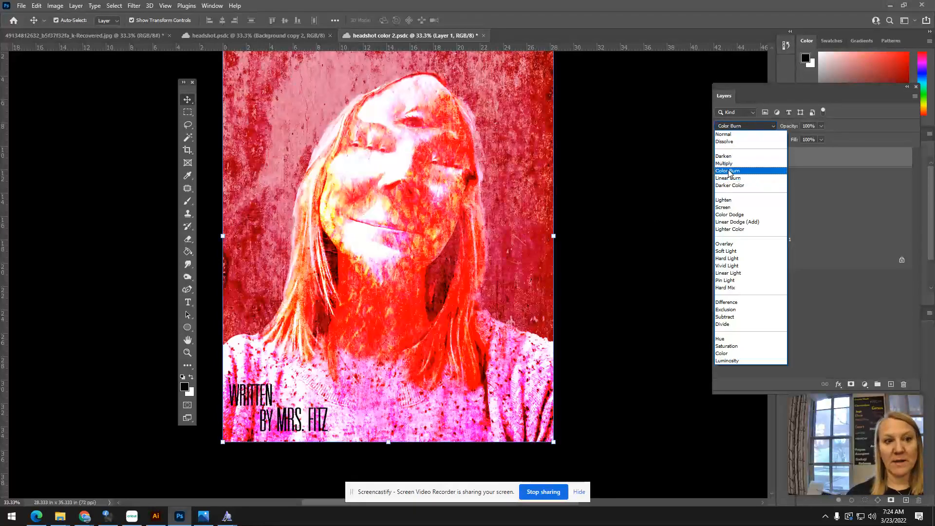
pyautogui.click(727, 178)
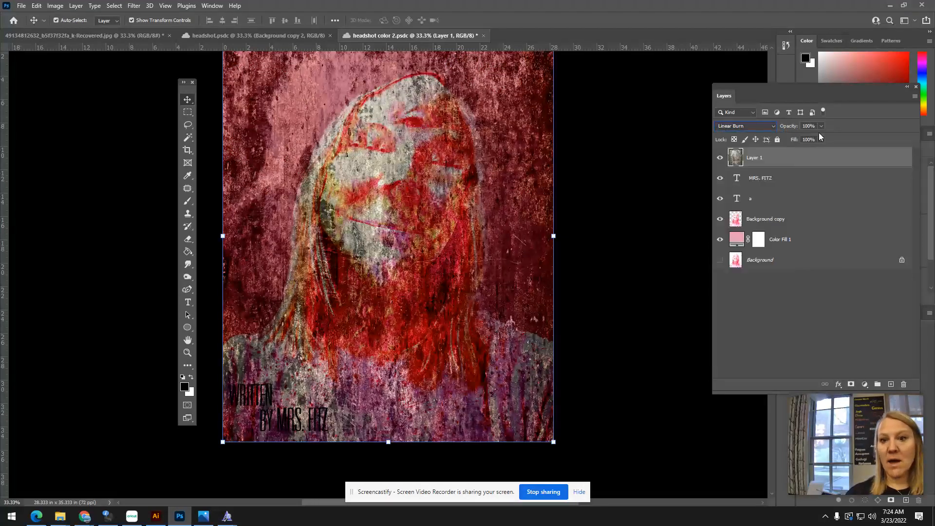
pyautogui.click(821, 126)
pyautogui.moveTo(823, 138); pyautogui.dragTo(796, 137)
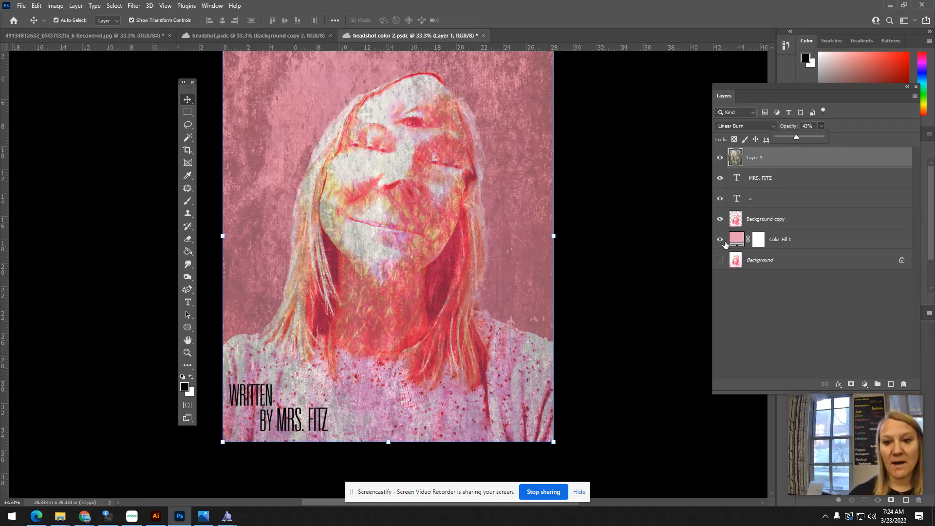
# Add a bright blue Solid Color fill layer above the grunge texture
pyautogui.click(865, 384)
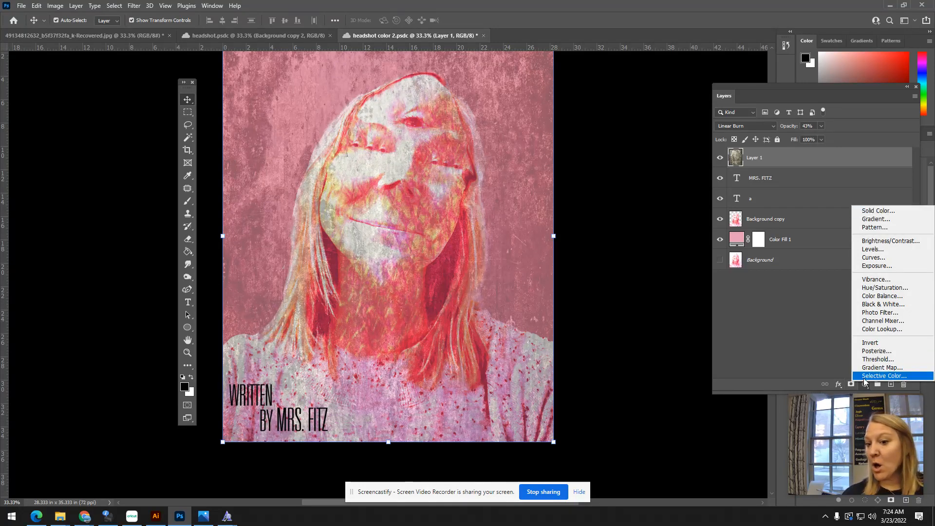
pyautogui.click(879, 210)
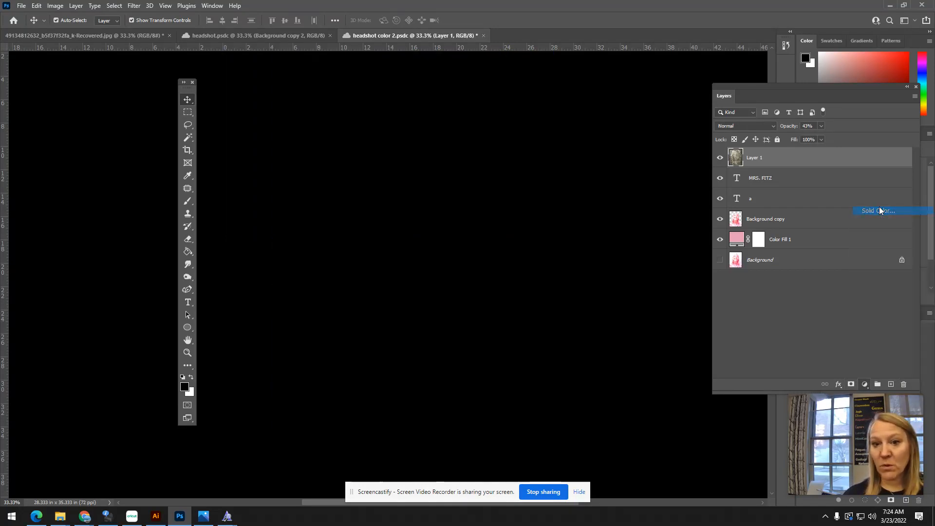
pyautogui.click(238, 189)
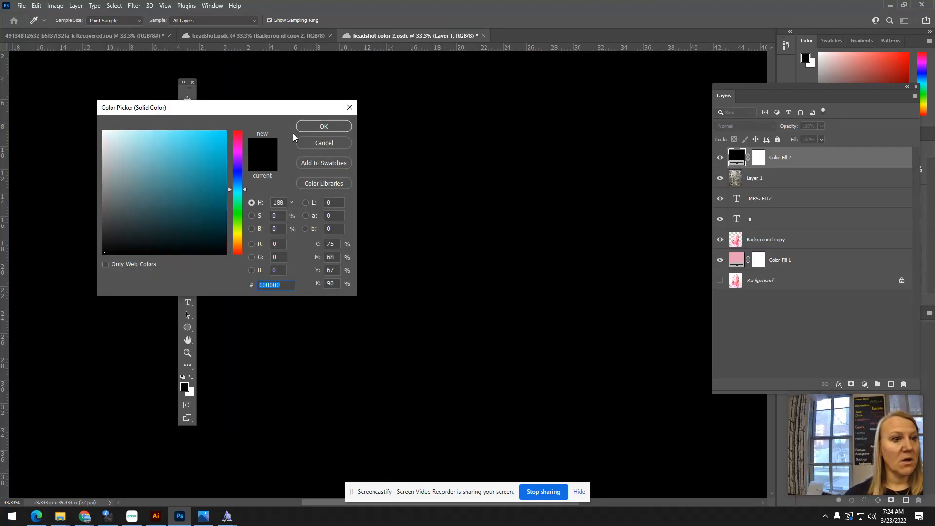
pyautogui.click(223, 135)
pyautogui.click(322, 126)
# Set the blue fill layer to the Vivid Light blending mode at 30% opacity
pyautogui.click(762, 125)
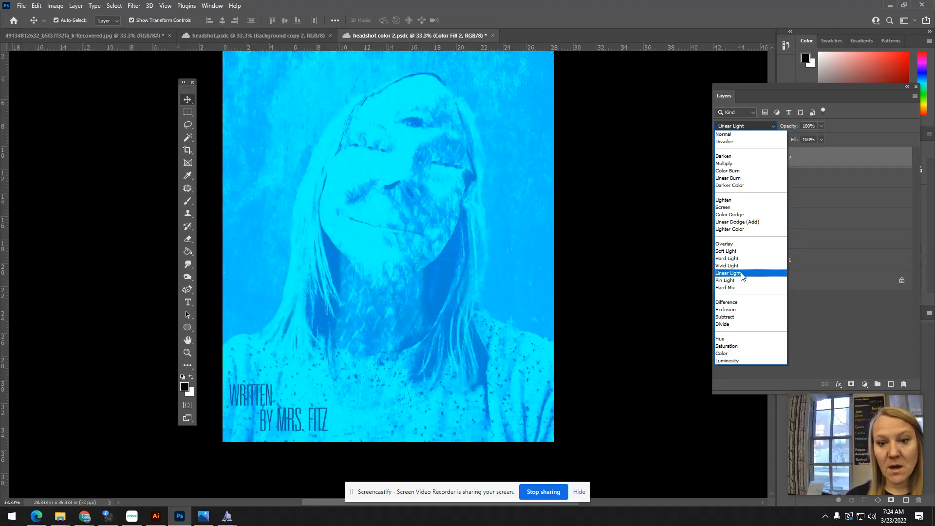
pyautogui.click(728, 265)
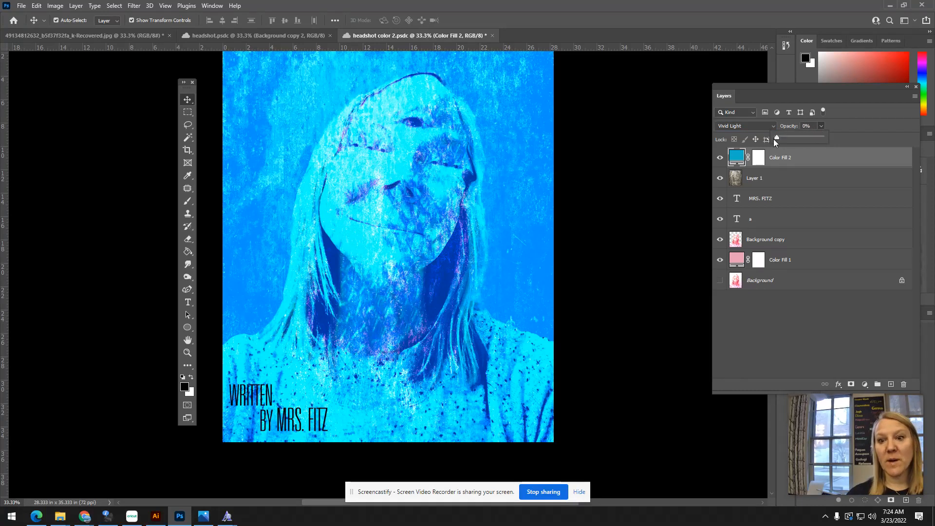
pyautogui.moveTo(774, 139); pyautogui.dragTo(782, 139)
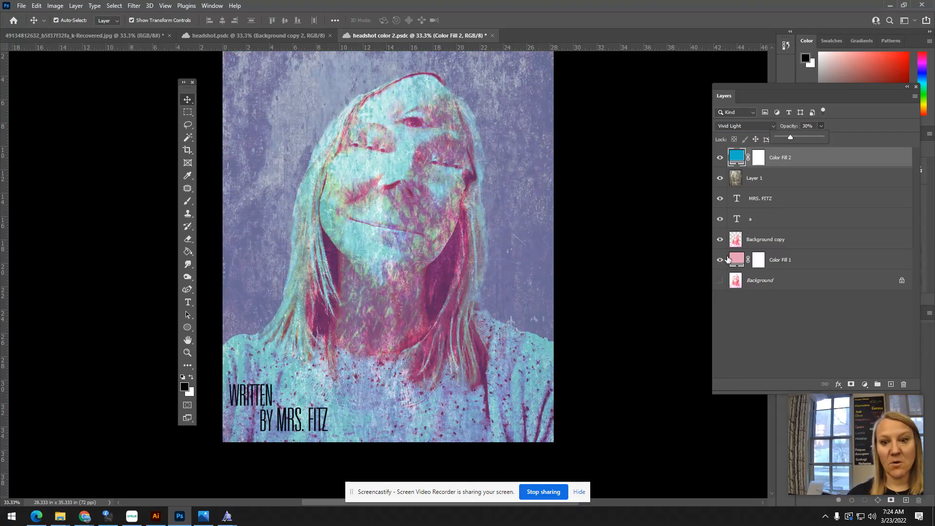
# Toggle the pink fill and grunge texture layers off and on, and hide the blue fill layer
pyautogui.click(722, 260)
pyautogui.click(720, 260)
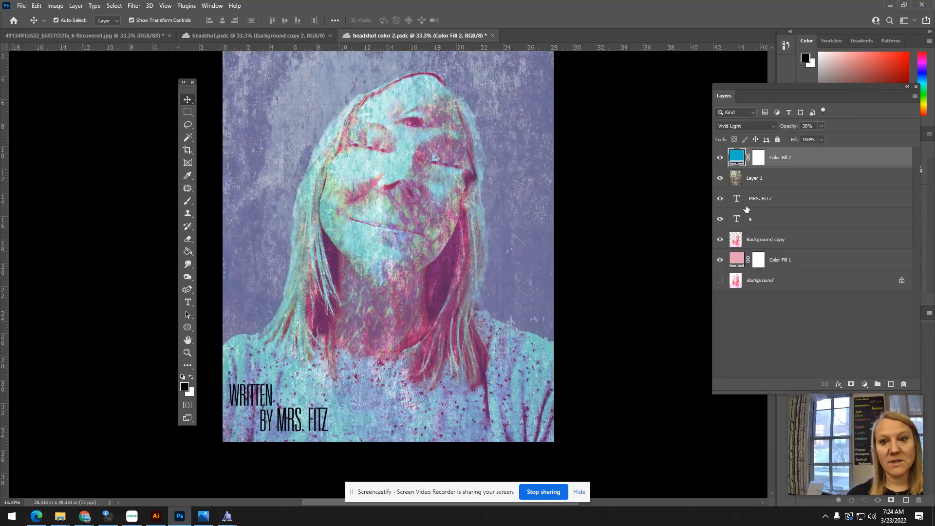
pyautogui.click(720, 158)
pyautogui.click(721, 178)
pyautogui.click(721, 179)
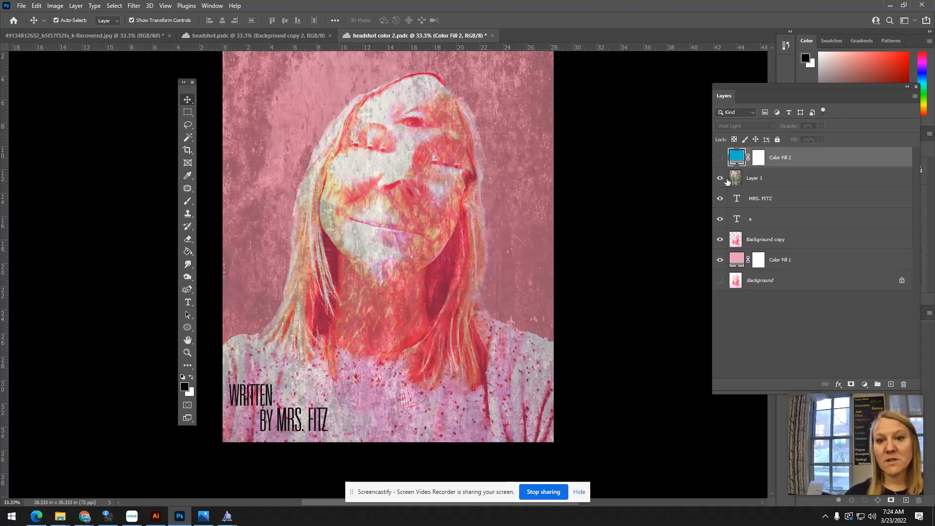
# Reset the grunge texture layer to Normal at 100% opacity and place it directly below the cut-out headshot layer
pyautogui.moveTo(795, 181); pyautogui.dragTo(794, 183)
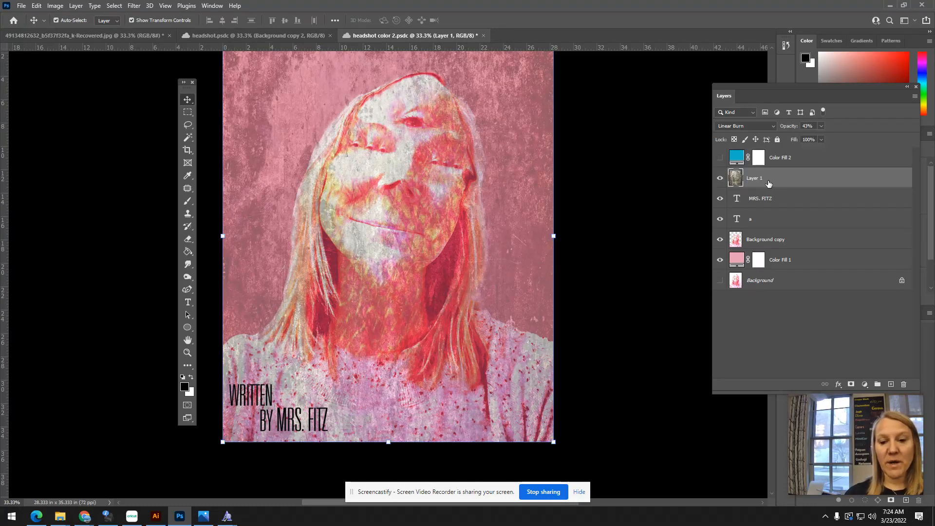
pyautogui.click(745, 125)
pyautogui.click(753, 132)
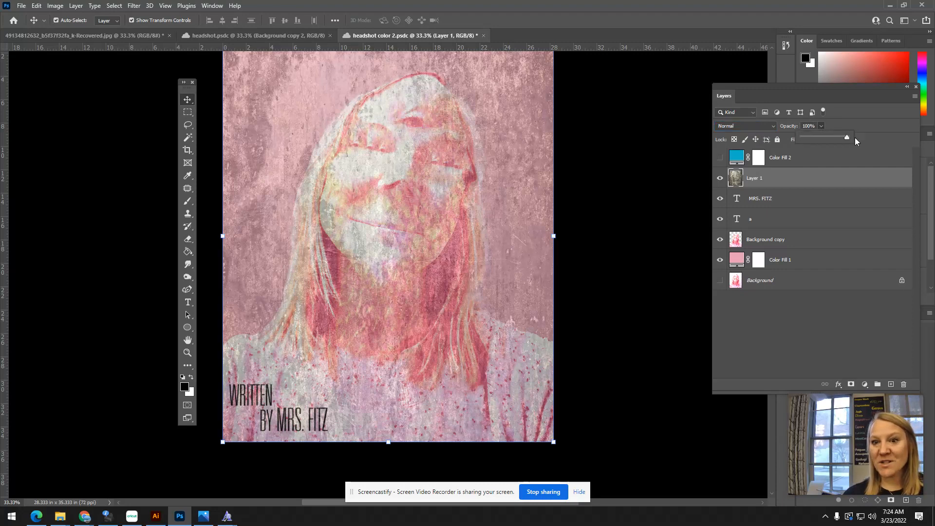
pyautogui.click(779, 176)
pyautogui.moveTo(778, 176); pyautogui.dragTo(776, 248)
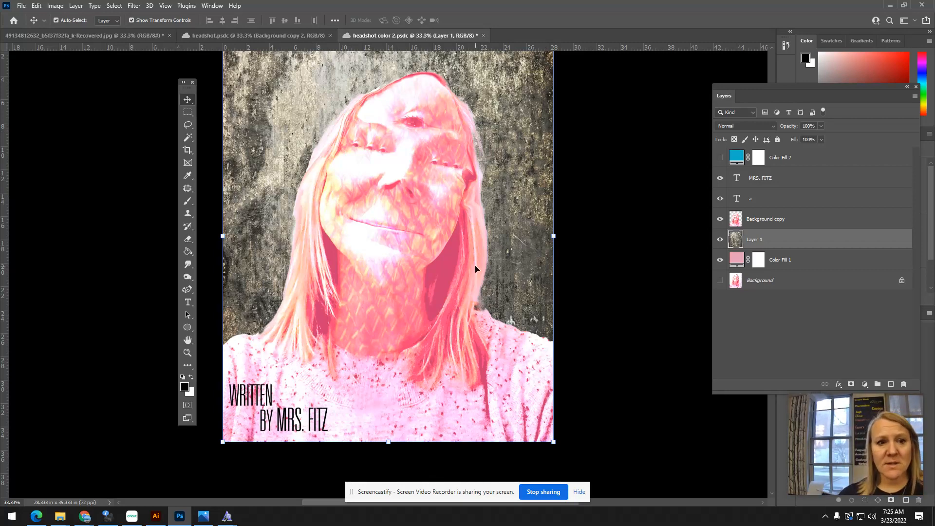
# Move the pink fill layer directly above the grunge texture, set its blending mode to Hard Light, and hide it
pyautogui.moveTo(828, 253); pyautogui.dragTo(823, 235)
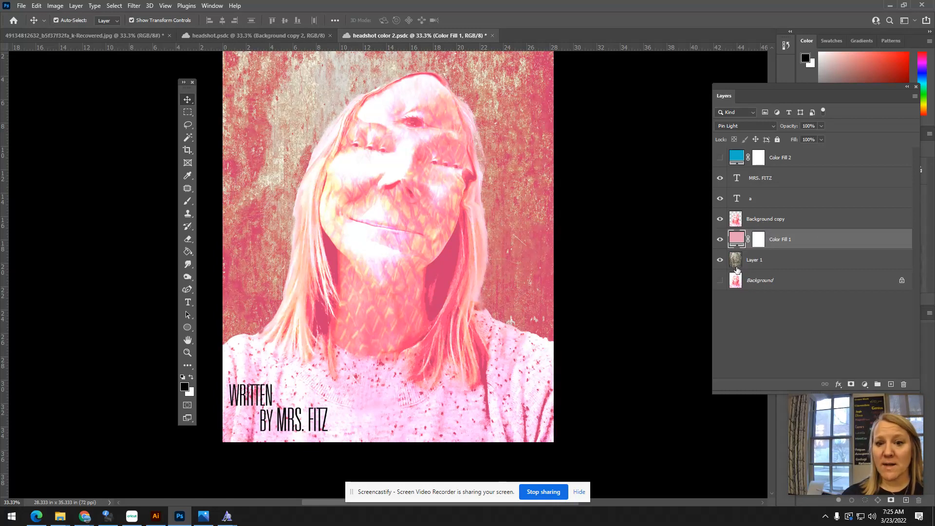
pyautogui.click(749, 125)
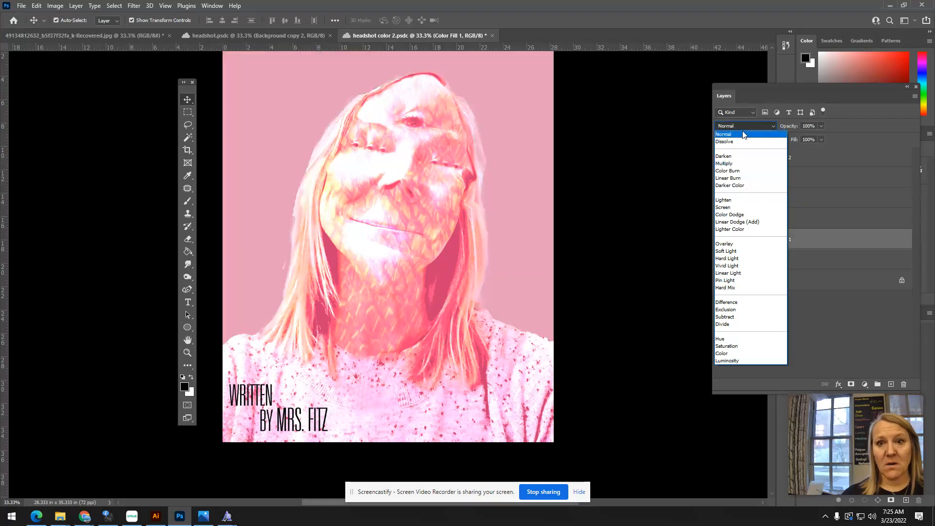
pyautogui.click(741, 131)
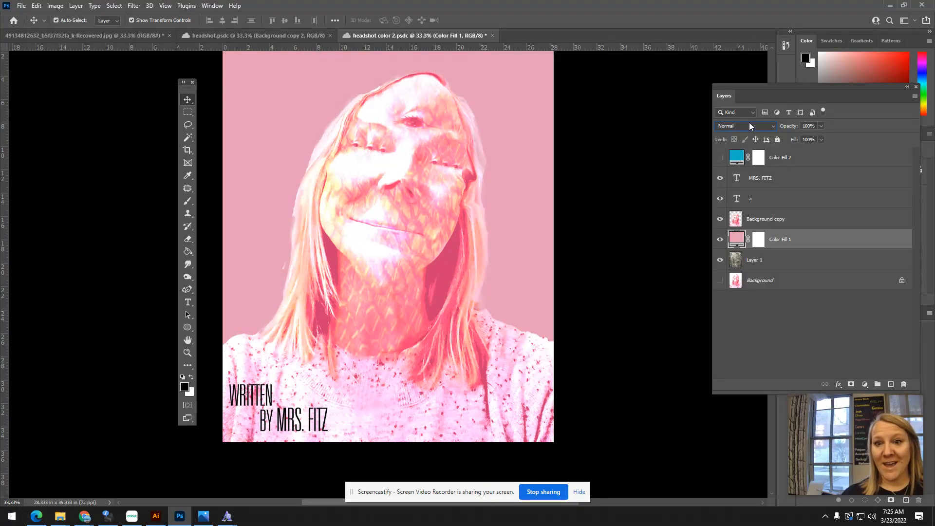
pyautogui.click(749, 124)
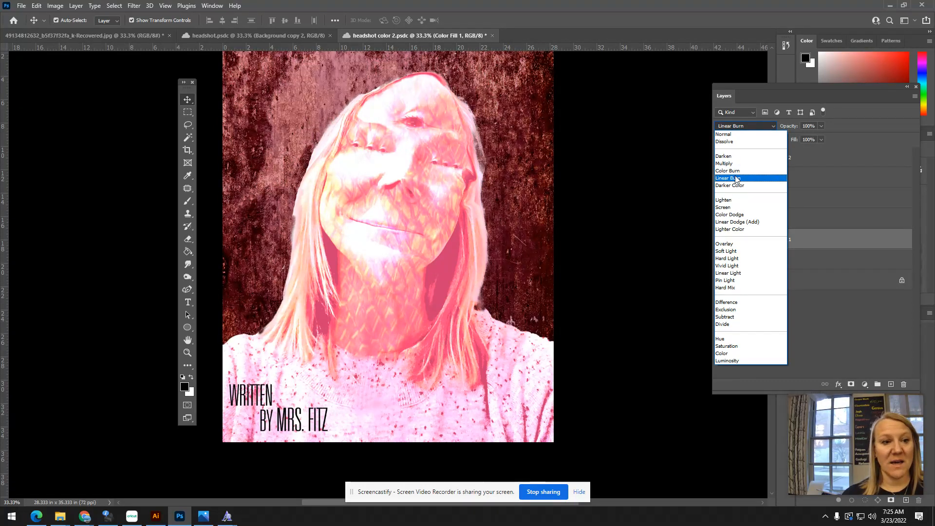
pyautogui.click(736, 178)
pyautogui.click(738, 129)
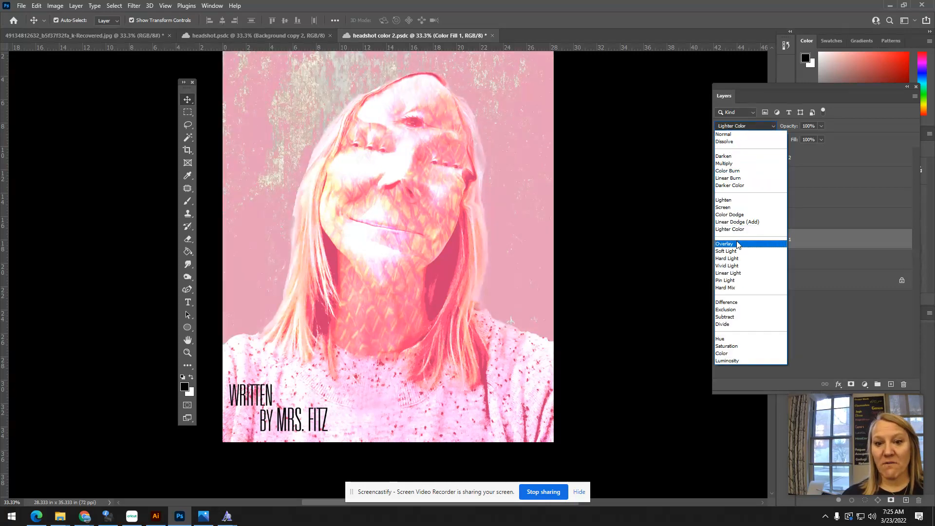
pyautogui.click(736, 261)
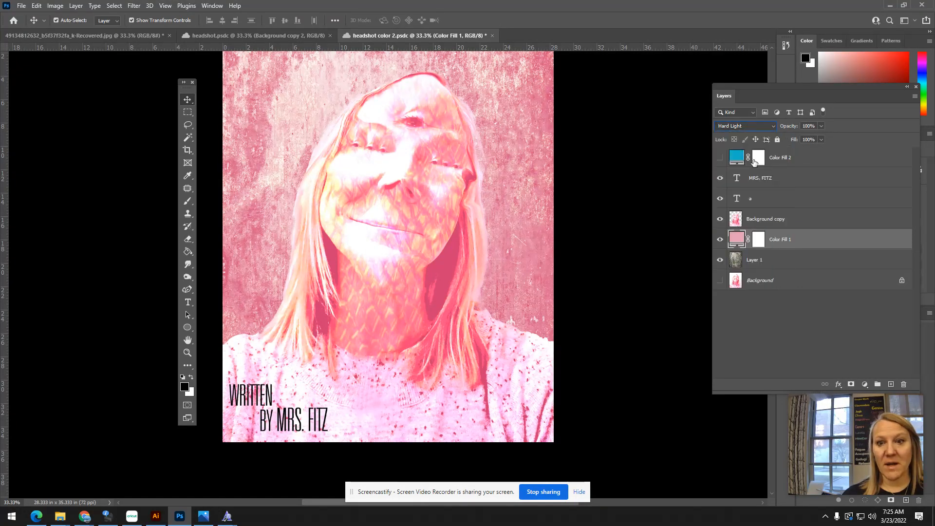
pyautogui.click(721, 243)
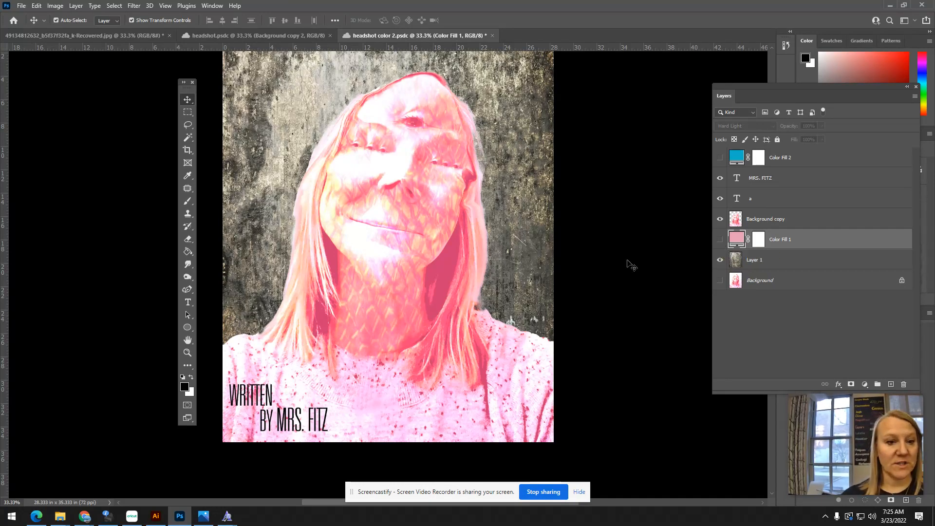
# Switch to Chrome and bring up the Google Images results for grunge texture
pyautogui.moveTo(91, 519)
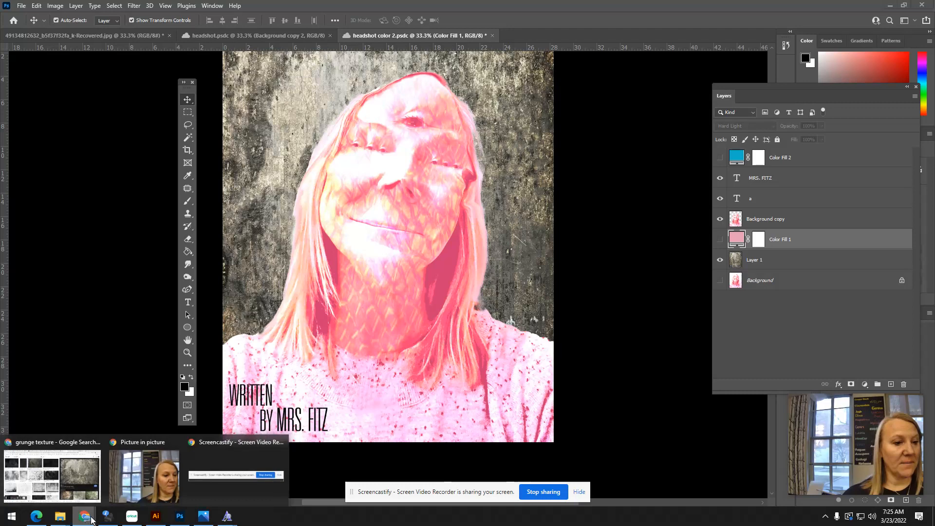
pyautogui.click(87, 439)
pyautogui.click(521, 9)
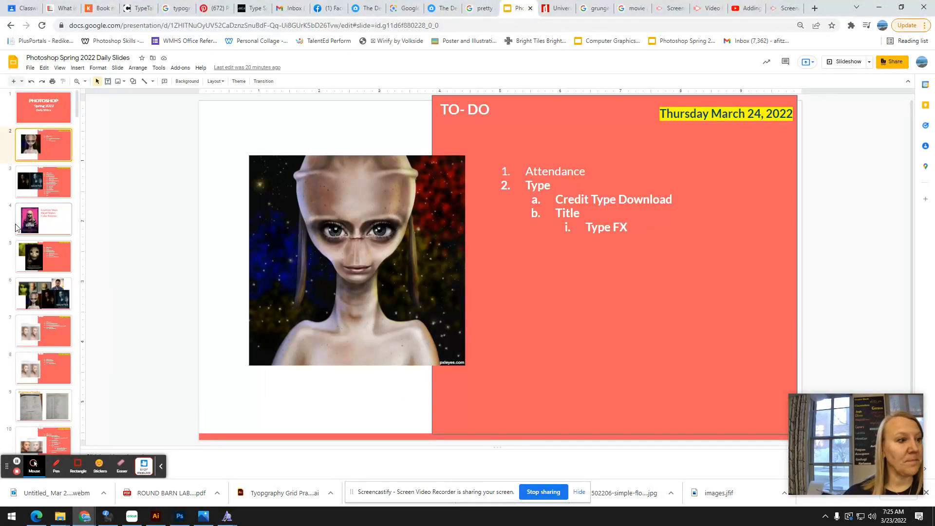
pyautogui.click(43, 224)
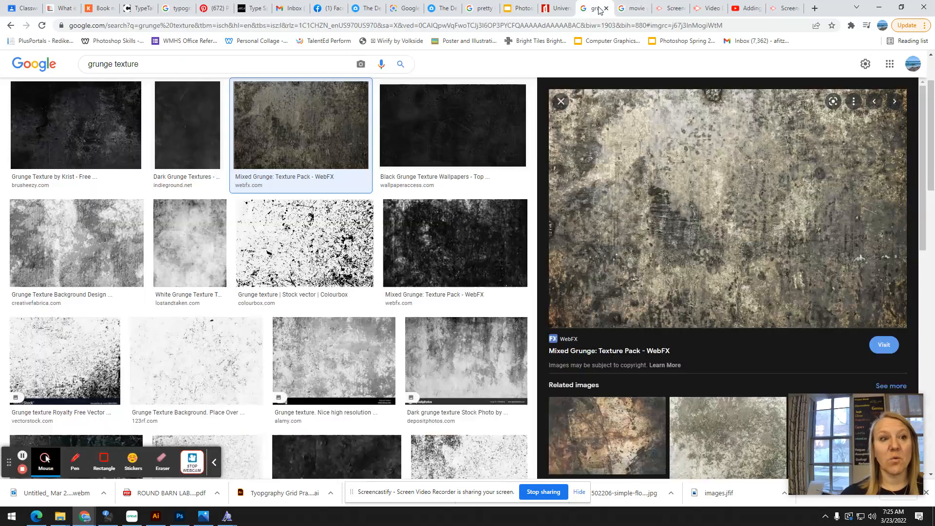
pyautogui.click(595, 8)
# Search Google Images for "grunge frame" and refine the search to "grunge frame .png"
pyautogui.click(174, 68)
pyautogui.doubleClick(117, 65)
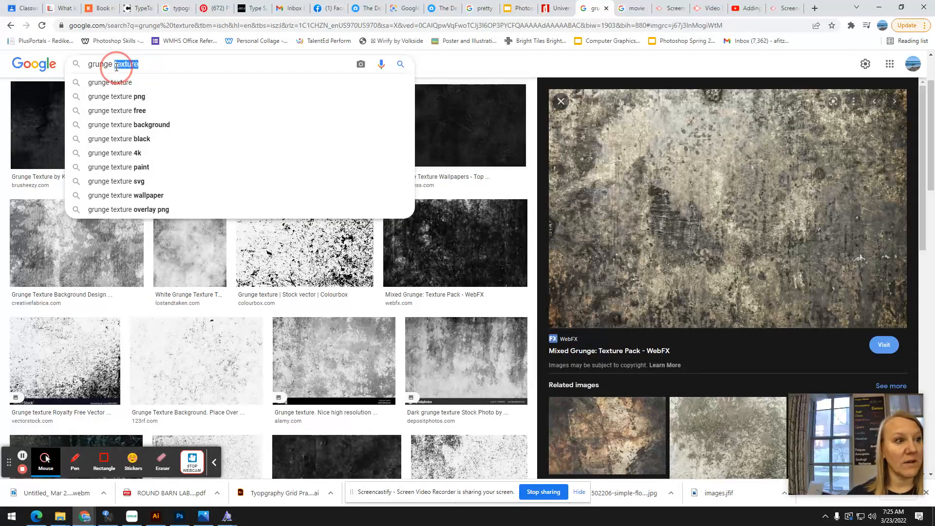
pyautogui.write('frmae')
pyautogui.press('Return')
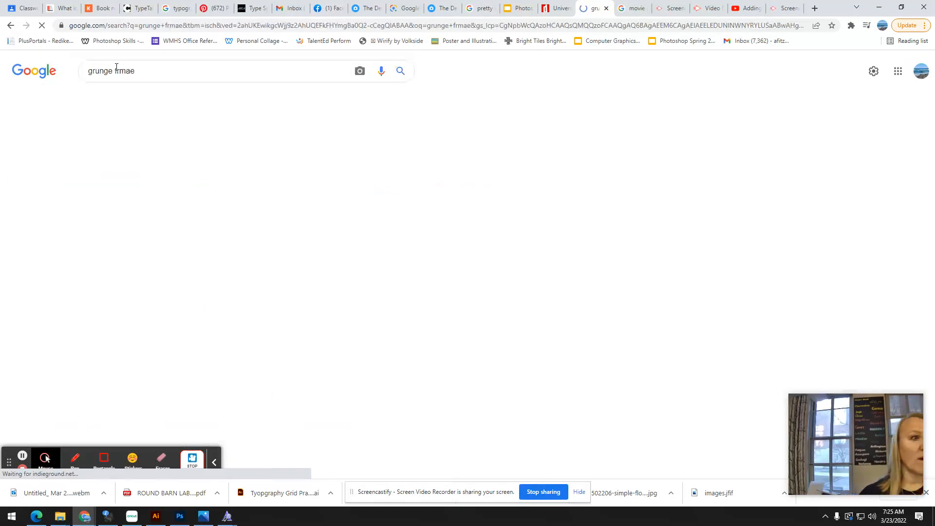
pyautogui.click(146, 169)
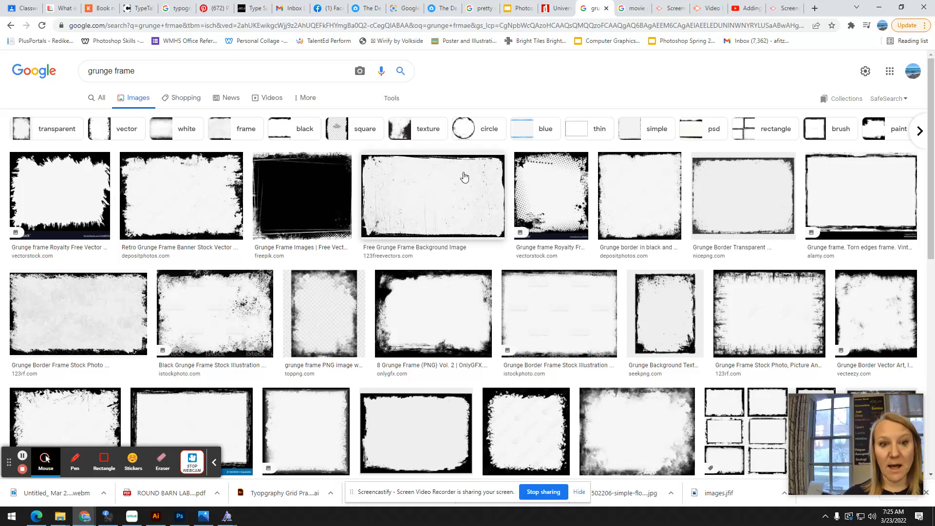
pyautogui.click(162, 72)
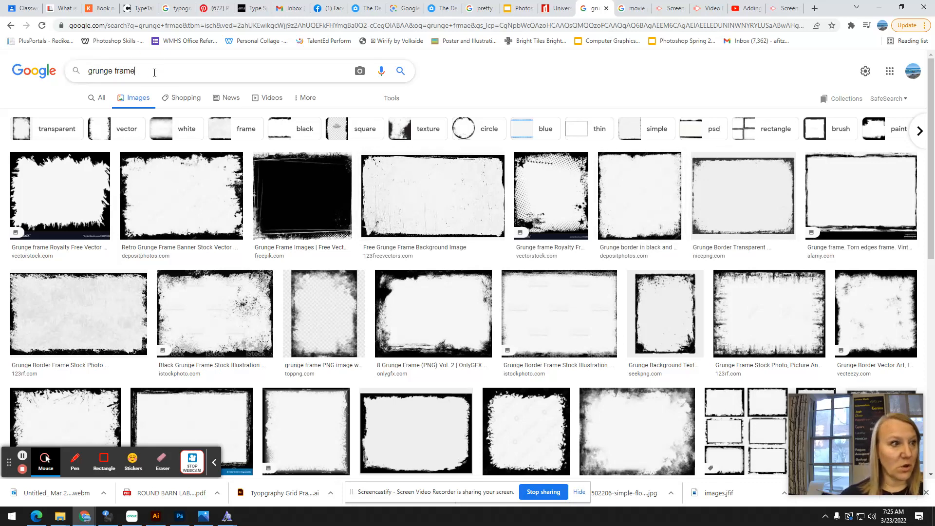
pyautogui.write('.png')
pyautogui.press('Return')
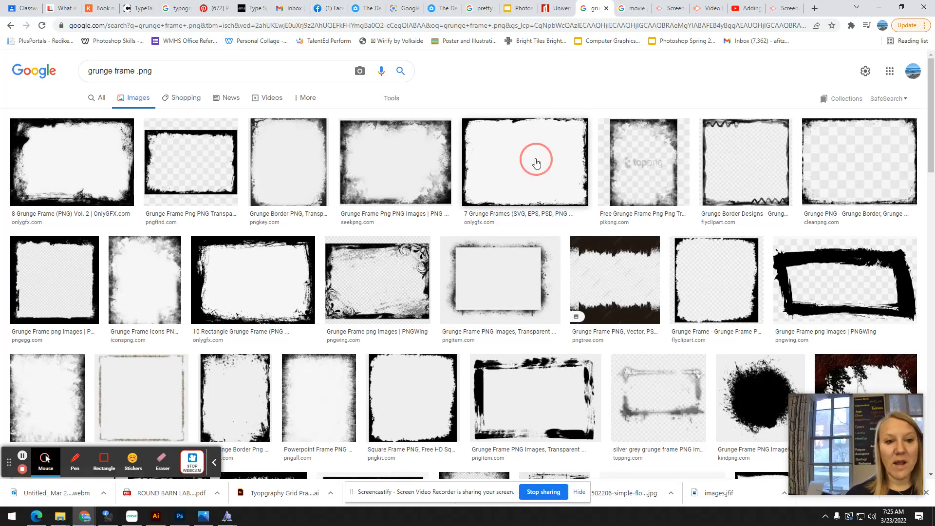
# Preview several grunge frames in the results and copy the square black frame image from PNGEgg
pyautogui.click(534, 162)
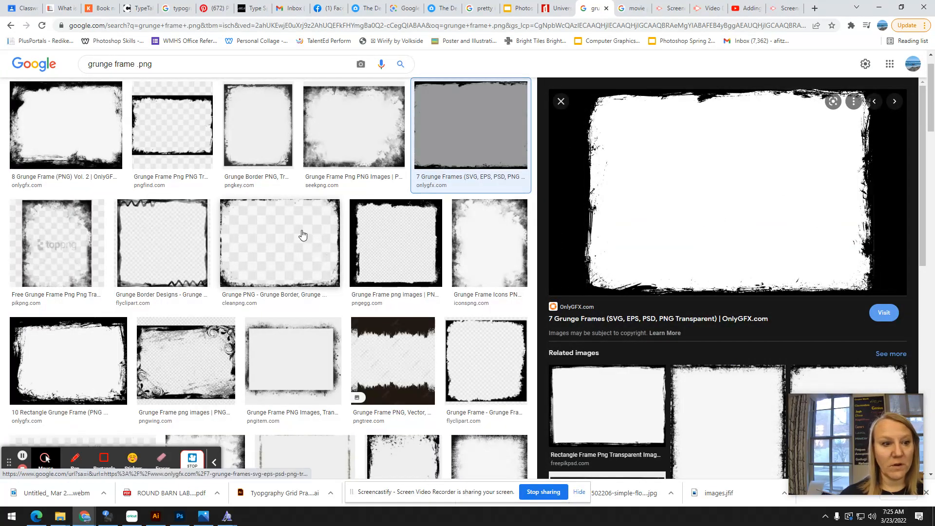
pyautogui.click(270, 148)
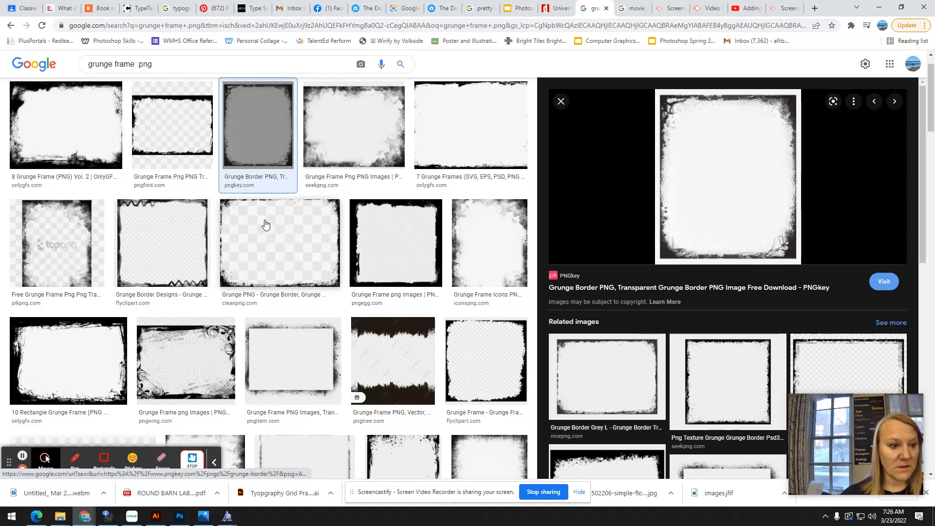
pyautogui.click(410, 225)
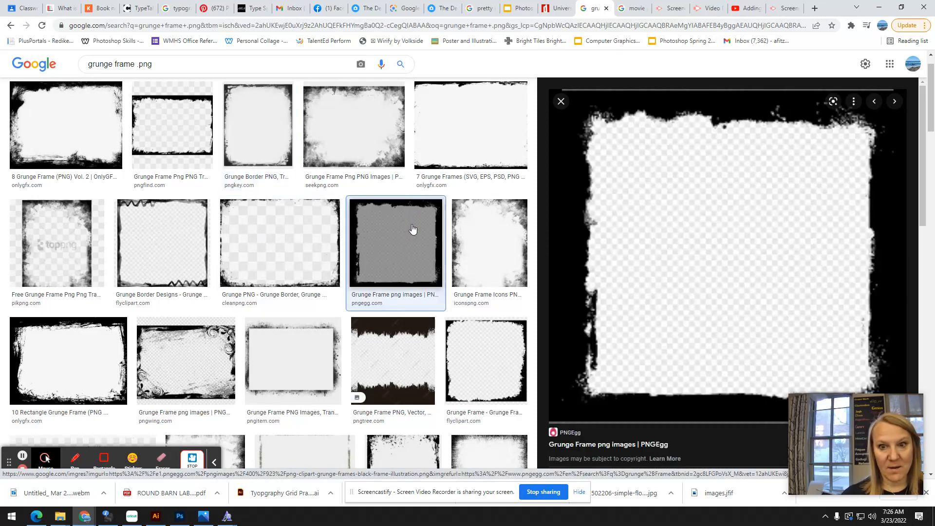
pyautogui.rightClick(731, 141)
pyautogui.rightClick(588, 245)
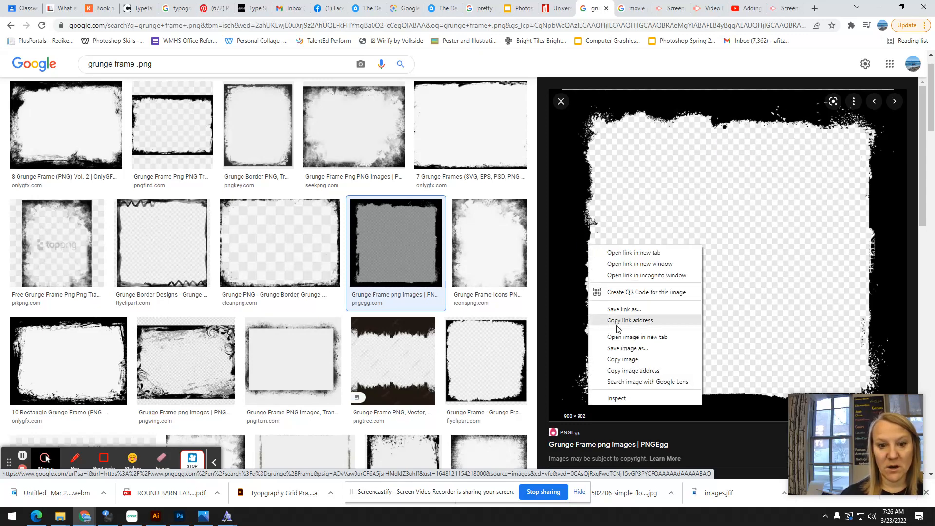
pyautogui.click(623, 359)
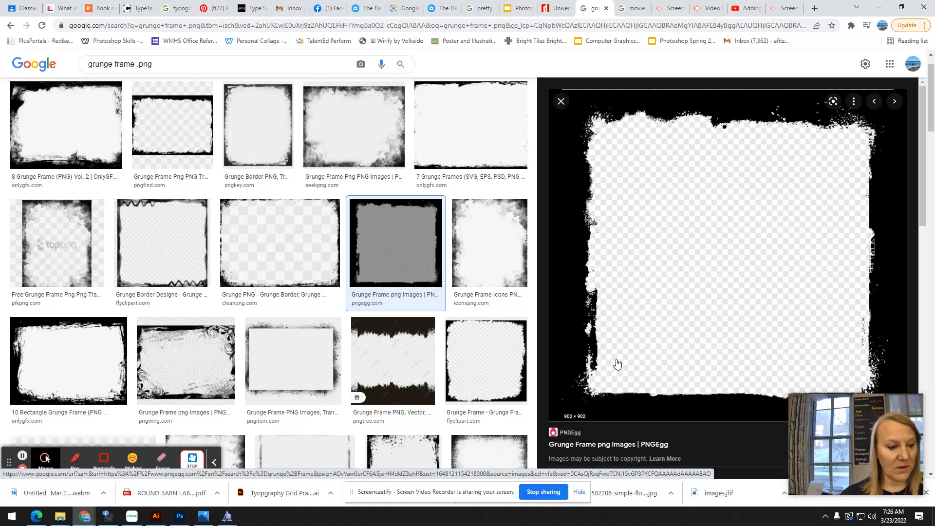
# Switch to Photoshop, hide the grunge texture layer and show the pink fill layer
pyautogui.click(179, 516)
pyautogui.click(719, 260)
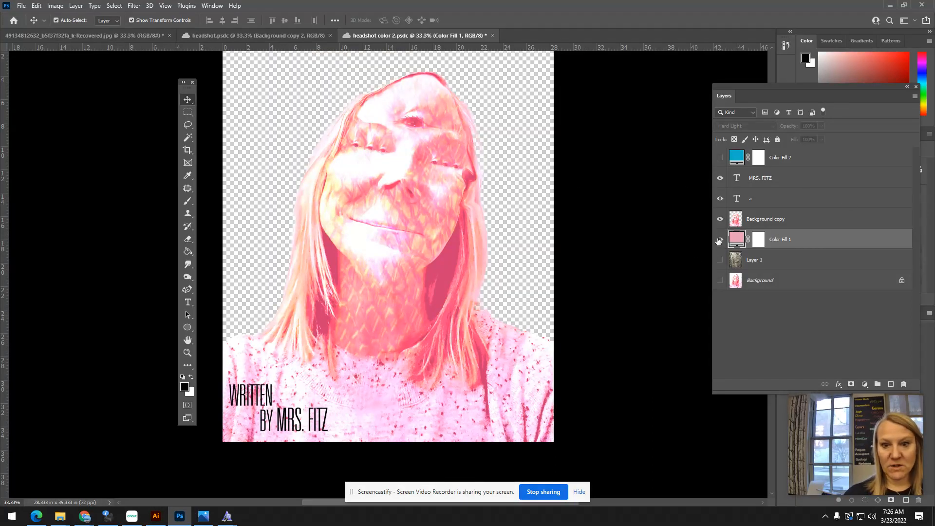
pyautogui.click(719, 240)
# Try the copied square frame on the poster by pasting it above all layers, and delete its layer
pyautogui.hotkey('ctrl', 'v')
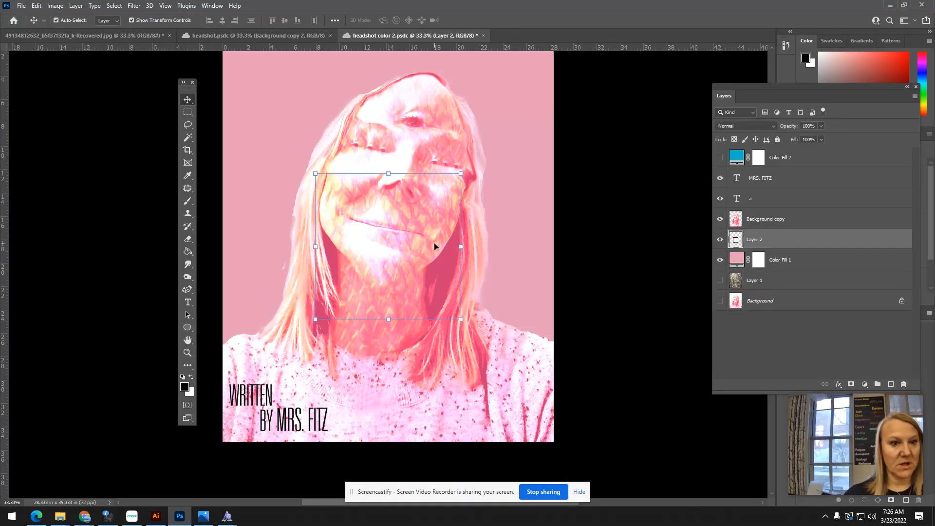
pyautogui.moveTo(827, 234); pyautogui.dragTo(815, 157)
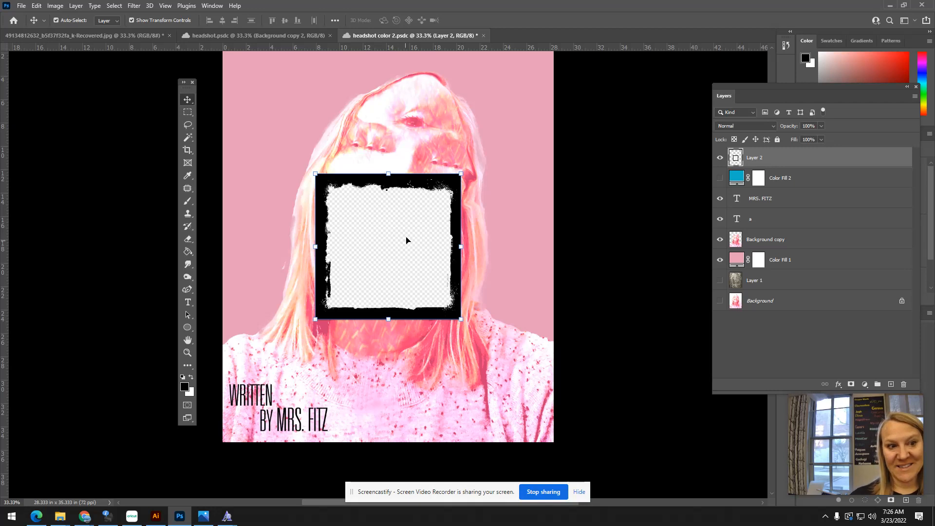
pyautogui.moveTo(816, 162); pyautogui.dragTo(903, 384)
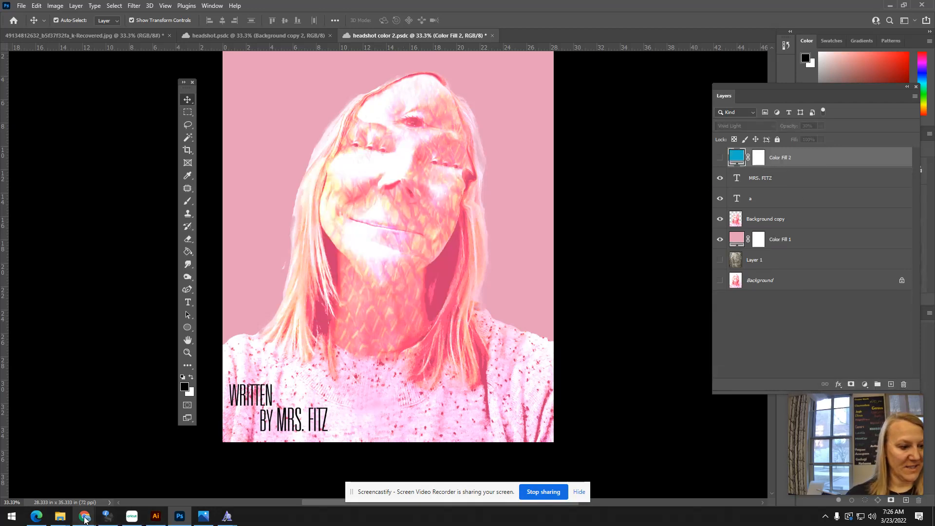
# Switch to Chrome and copy the portrait Grunge Border PNG image from PNGkey
pyautogui.moveTo(84, 517)
pyautogui.click(50, 476)
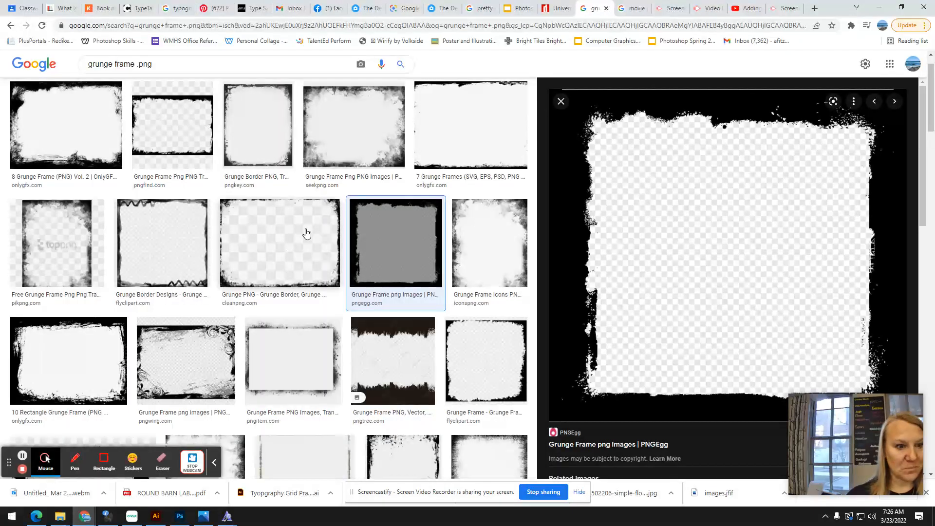
pyautogui.click(268, 122)
pyautogui.rightClick(710, 166)
pyautogui.click(744, 278)
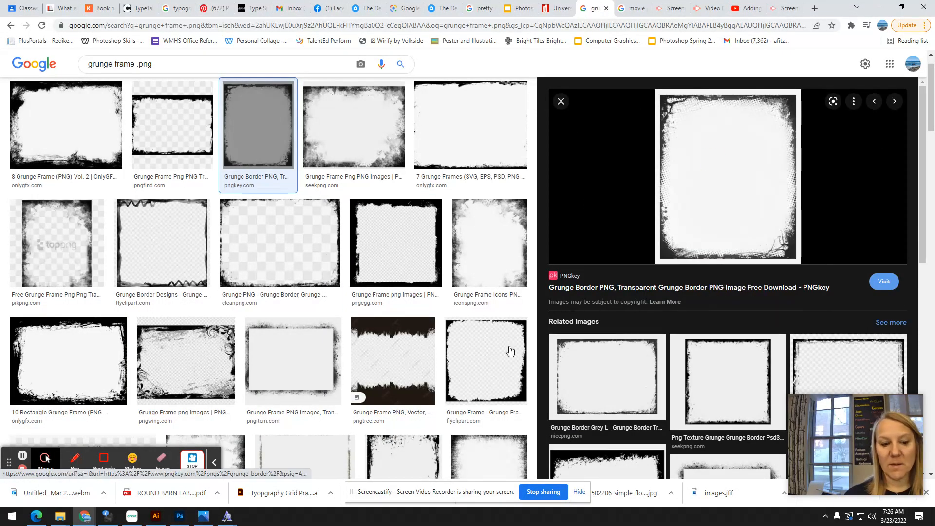
# Switch to Photoshop, paste the portrait grunge border as the top layer and try enlarging it over the poster
pyautogui.click(179, 516)
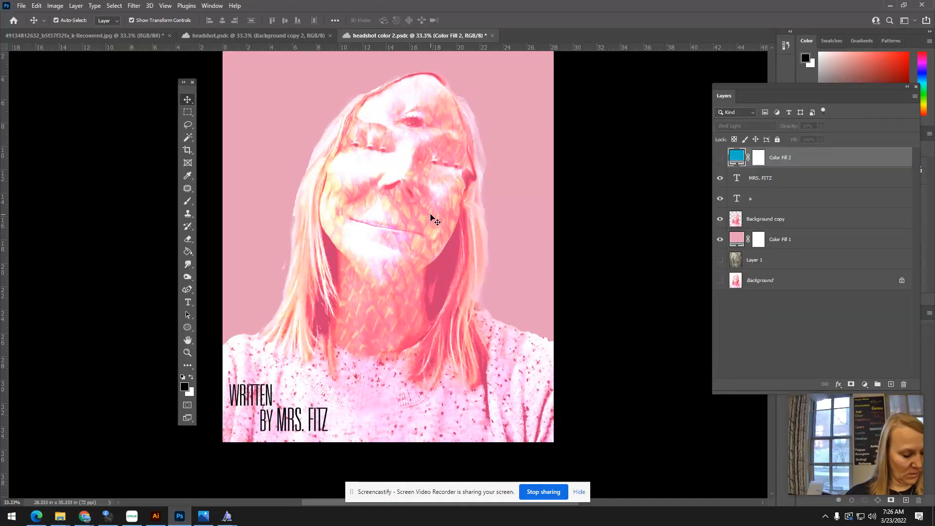
pyautogui.hotkey('ctrl', 'v')
pyautogui.hotkey('ctrl', 't')
pyautogui.moveTo(412, 216); pyautogui.dragTo(497, 113)
pyautogui.moveTo(455, 215); pyautogui.dragTo(412, 216)
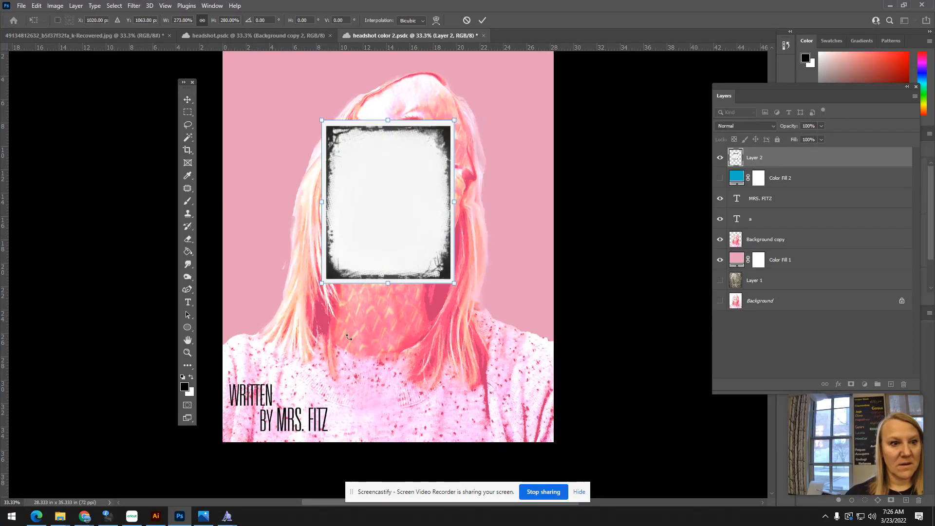
pyautogui.click(466, 21)
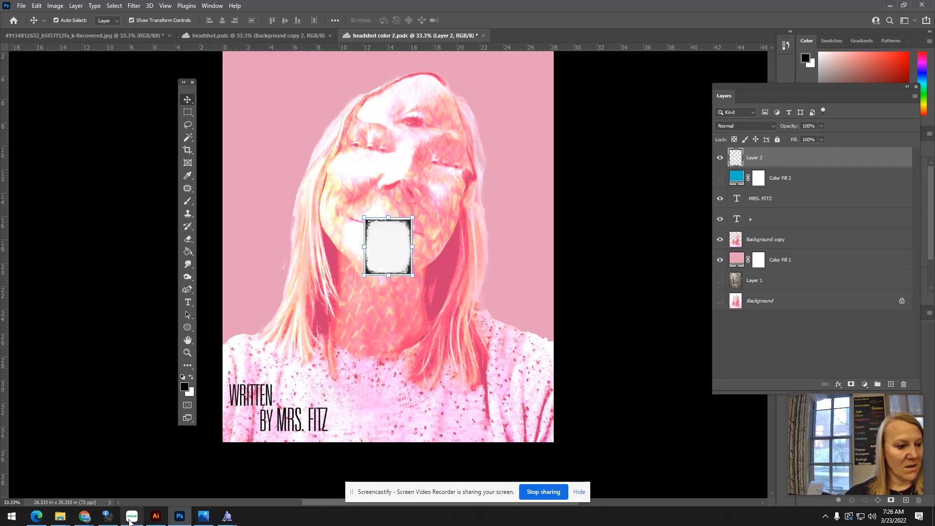
# Switch to Chrome, compare the frame previews and copy the 3,500 × 2,519 OnlyGFX "8 Grunge Frame (PNG) Vol. 2" image
pyautogui.click(85, 517)
pyautogui.click(58, 473)
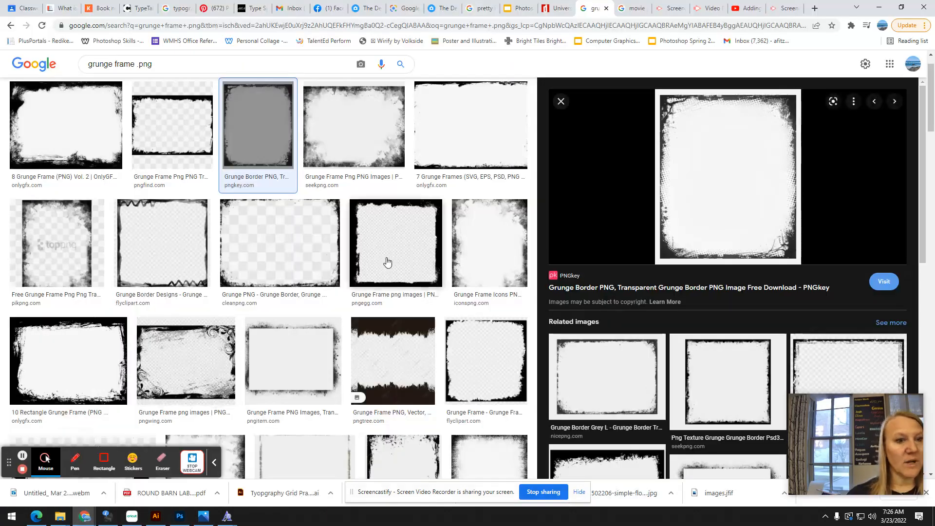
pyautogui.click(79, 138)
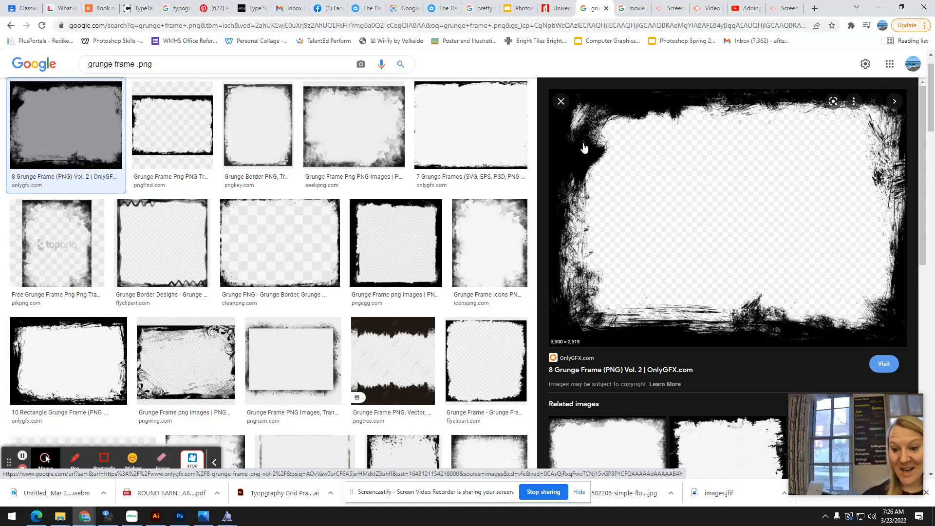
pyautogui.click(178, 155)
pyautogui.click(257, 133)
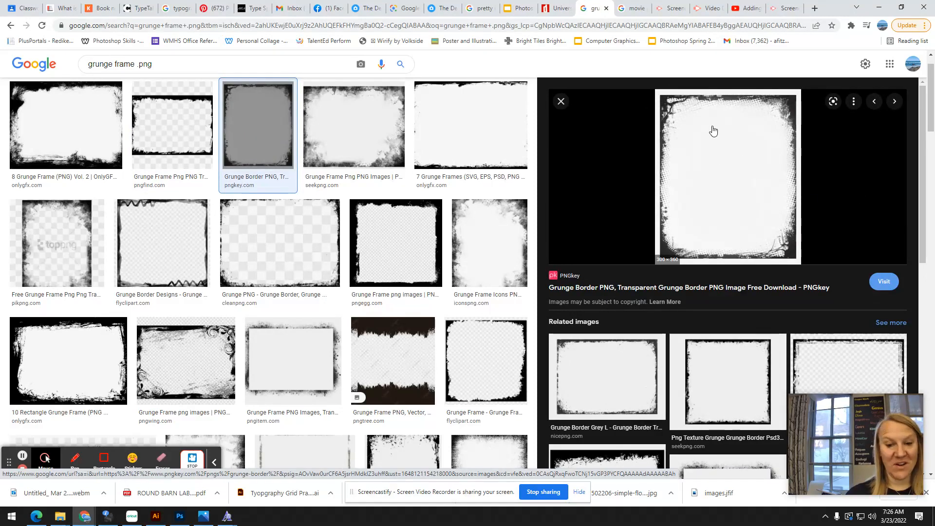
pyautogui.click(68, 125)
pyautogui.rightClick(577, 194)
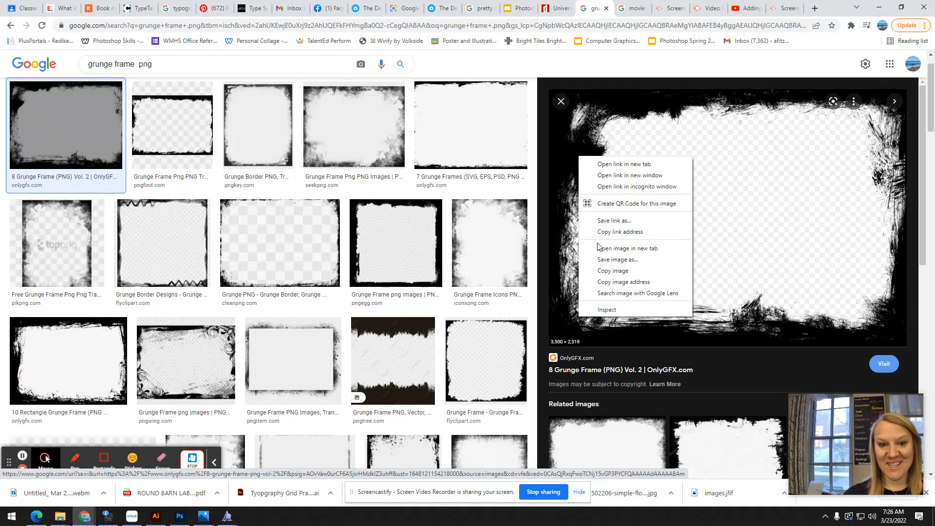
pyautogui.click(603, 271)
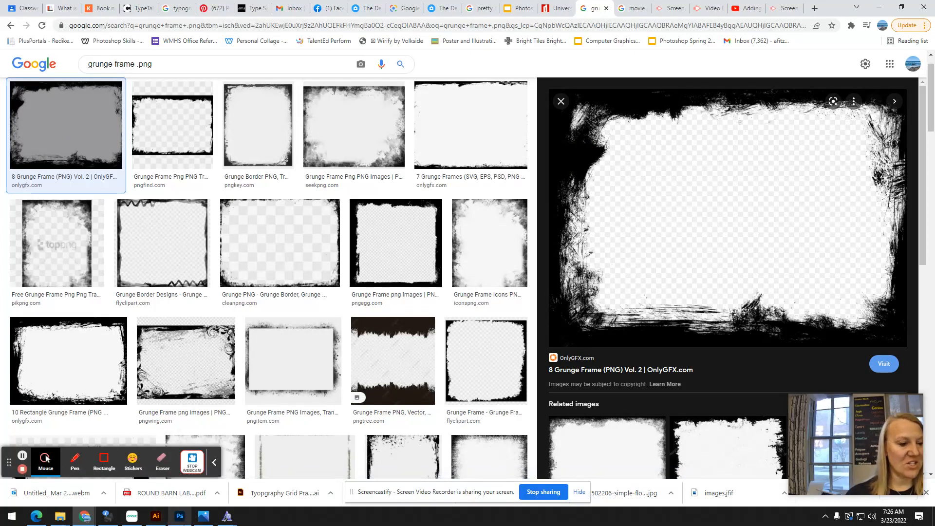
# Switch to Photoshop and delete the small pasted grunge border layer
pyautogui.click(179, 516)
pyautogui.moveTo(801, 158); pyautogui.dragTo(903, 385)
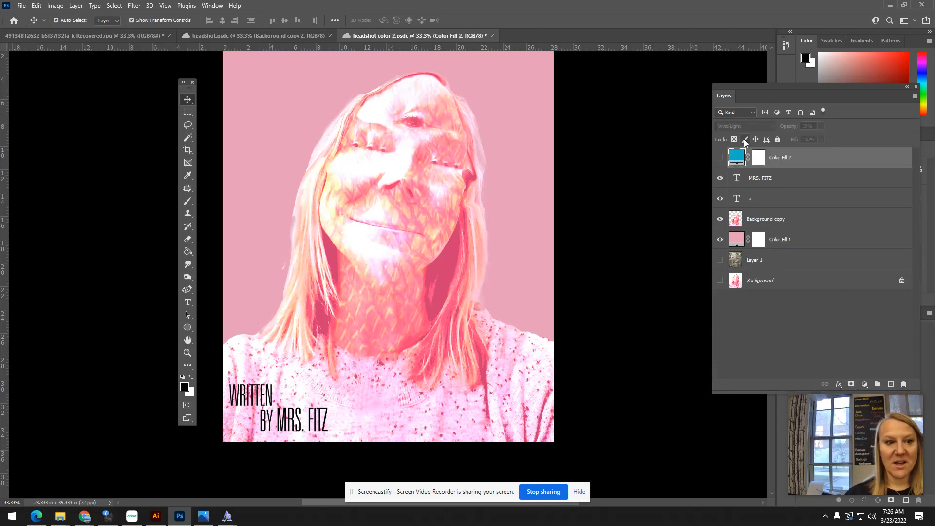
# Paste the copied grunge frame as the top layer and shrink it to about 29% width and 33% height over the face
pyautogui.hotkey('ctrl', 'v')
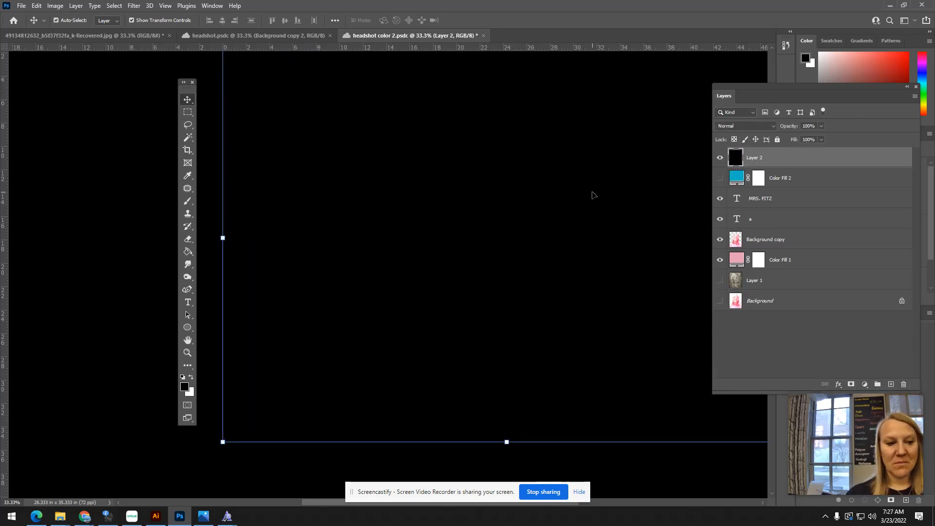
pyautogui.hotkey('ctrl', '-')
pyautogui.hotkey('ctrl', '-')
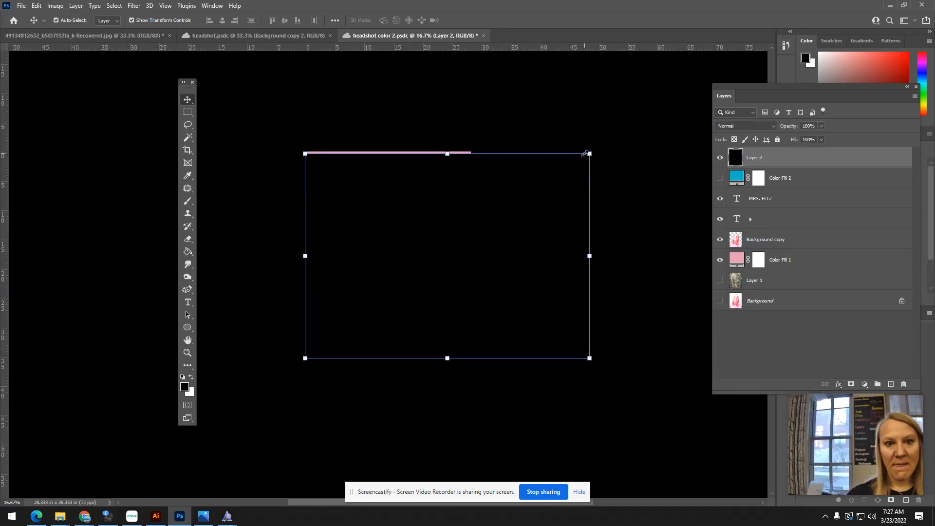
pyautogui.moveTo(584, 154); pyautogui.dragTo(413, 208)
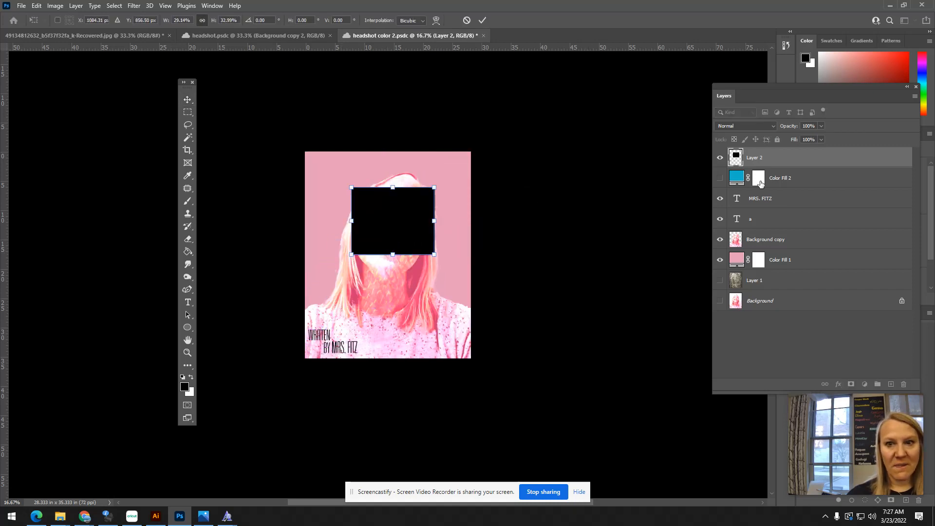
# Apply the frame's transformation and try the Lighten blending mode on its layer
pyautogui.click(770, 127)
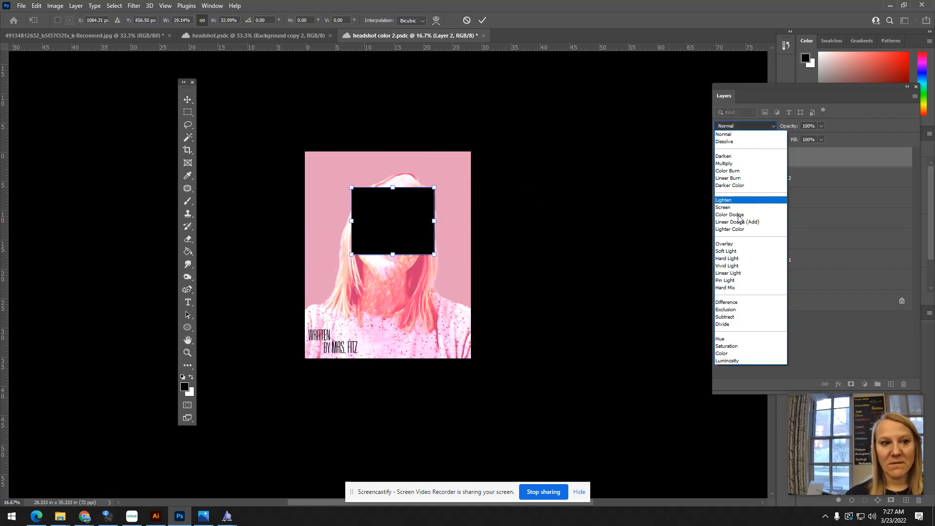
pyautogui.click(483, 21)
pyautogui.click(483, 21)
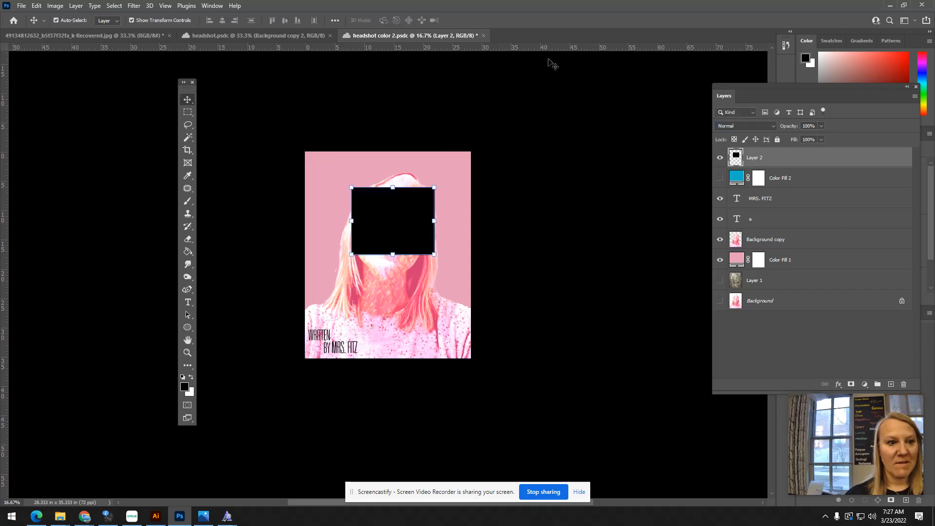
pyautogui.click(748, 126)
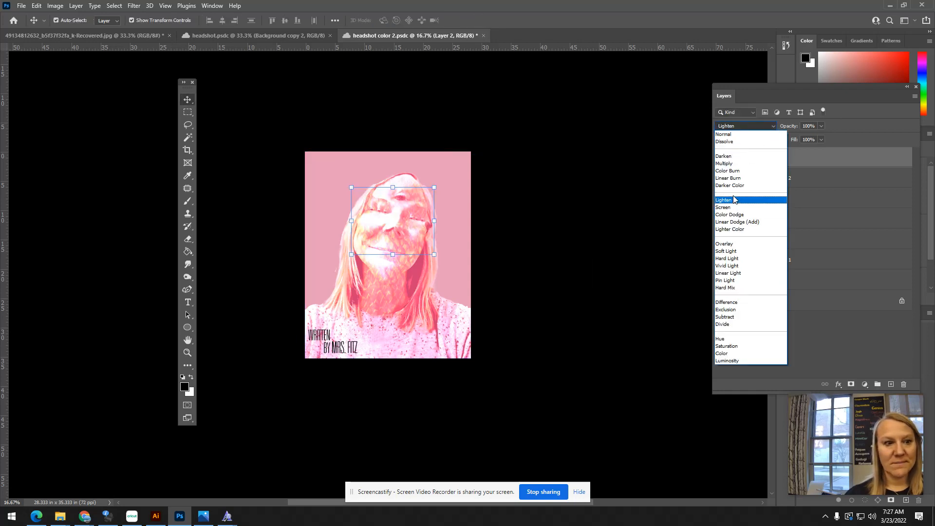